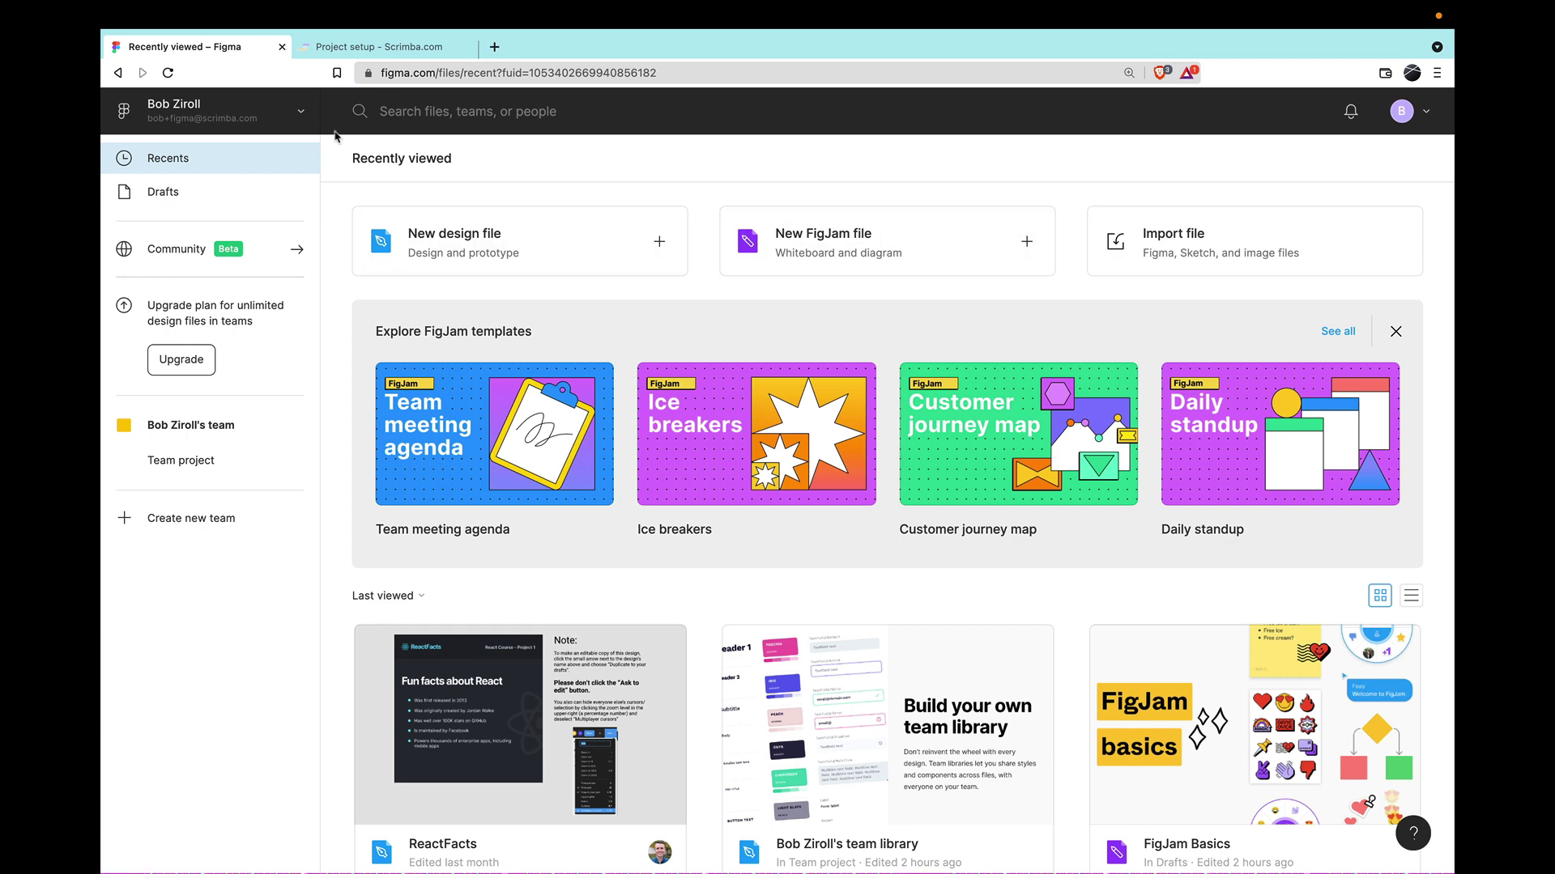
- Close the Figma file browser and follow the ReactFacts slide's link from the Scrimba preview
left_click(282, 47)
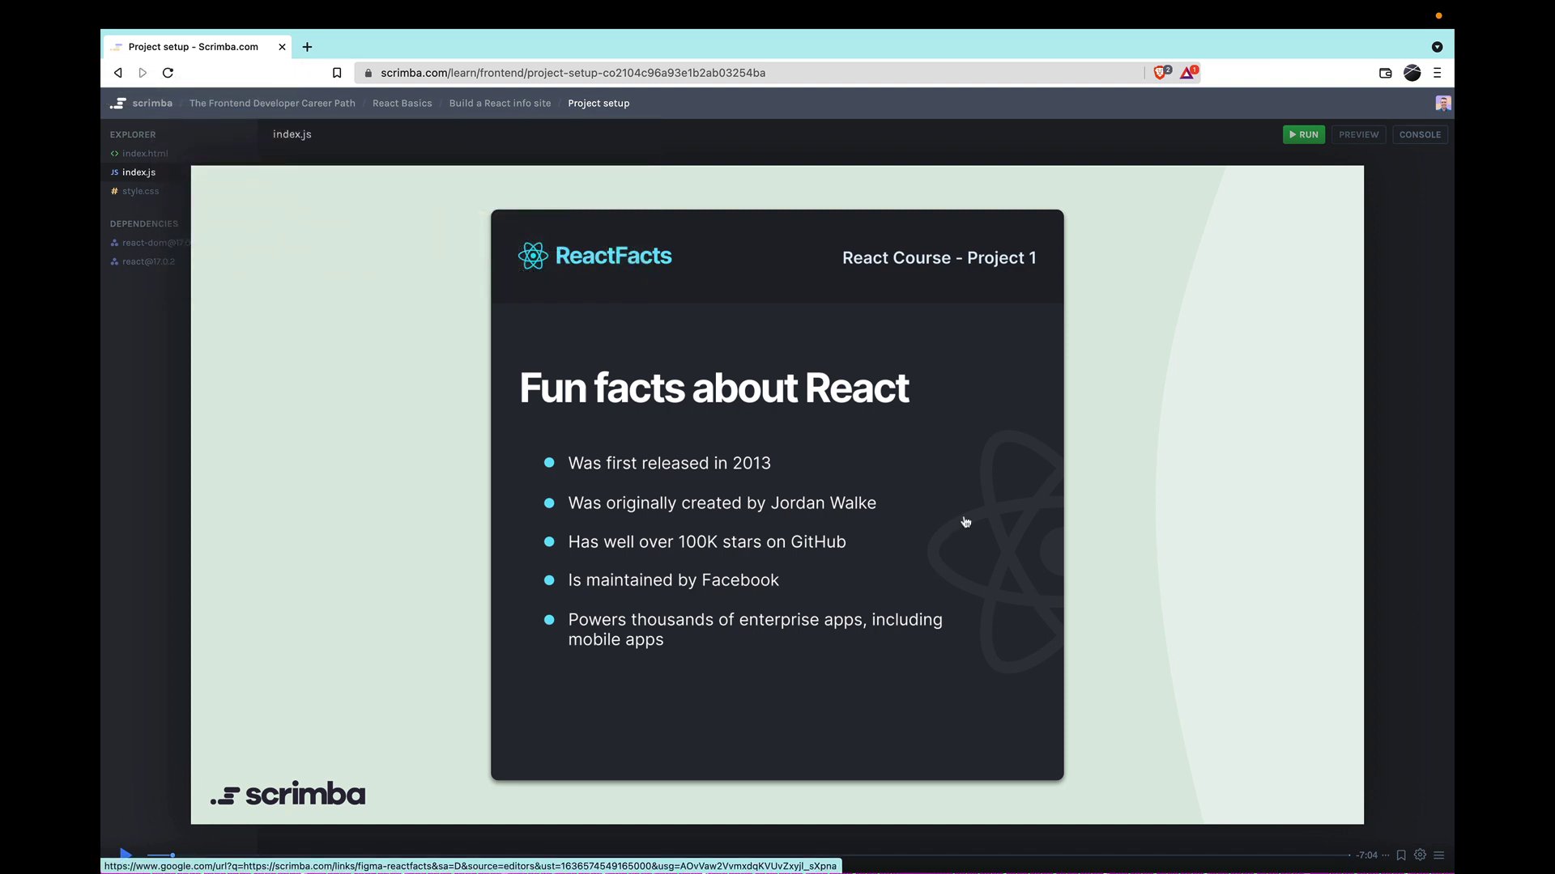
key("n")
left_click(961, 523)
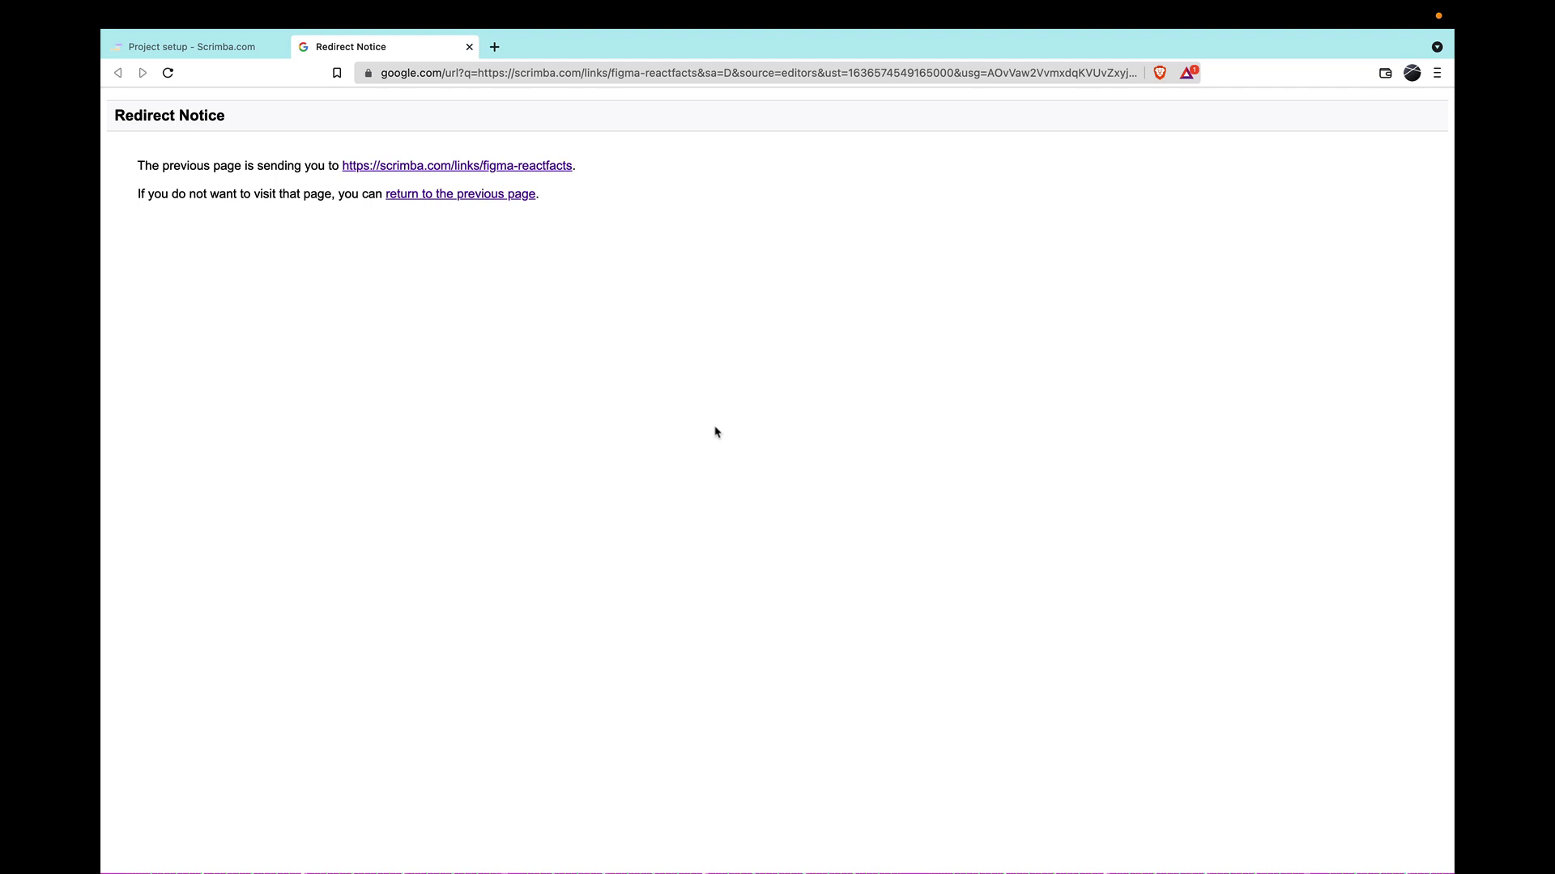
- Continue through the scrimba.com/links/figma-reactfacts redirect to load the ReactFacts design in Figma
left_click(469, 168)
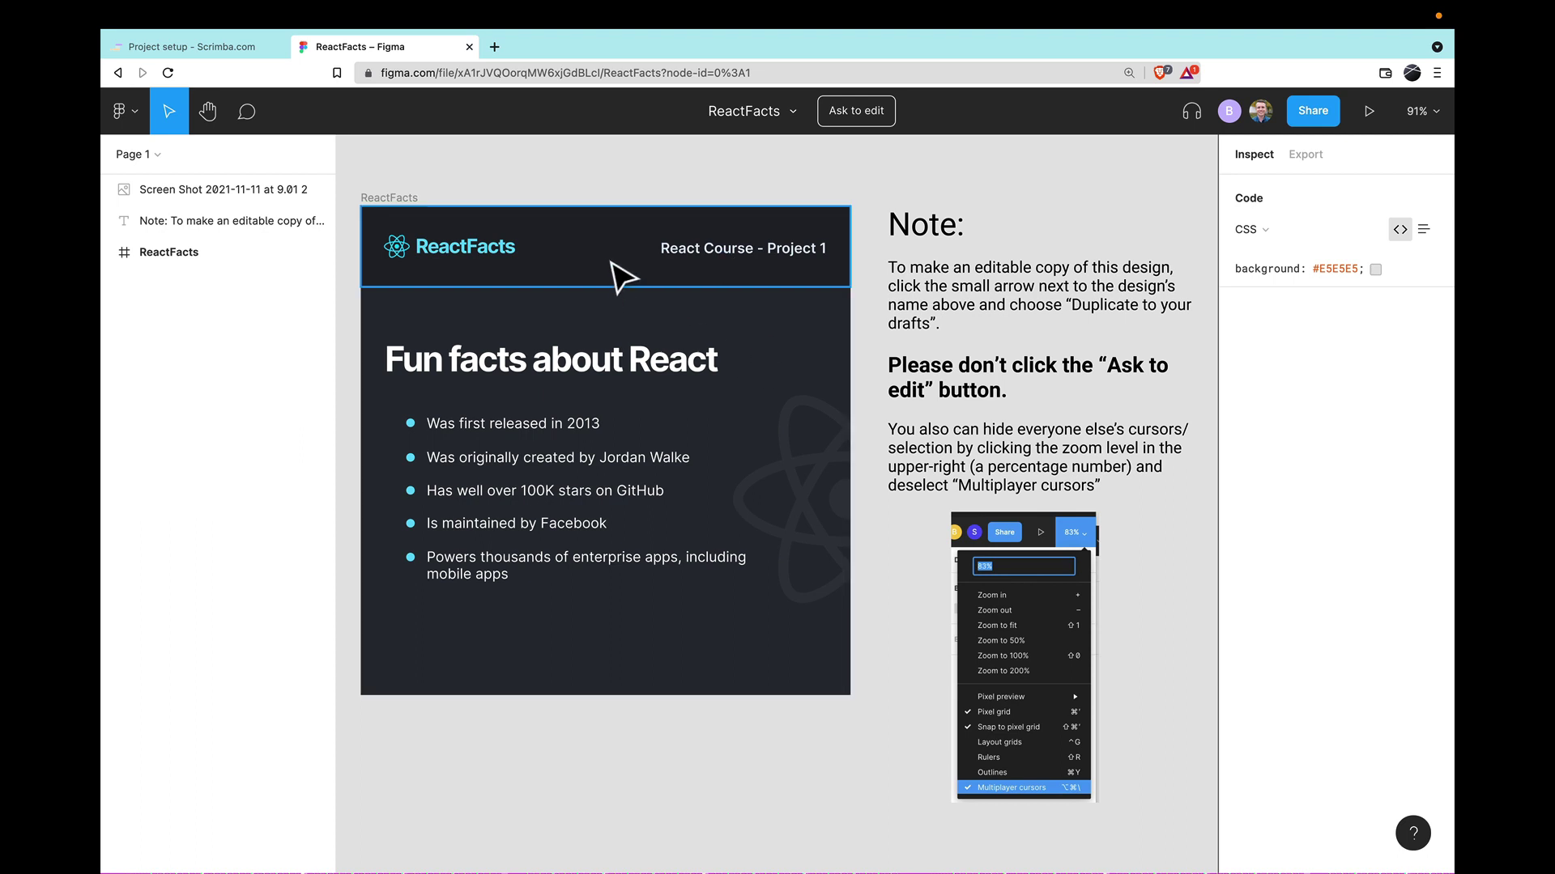
- Select the title, React icon vectors and header bar in turn to read their sizes, spacing and CSS
left_click(653, 332)
left_click_drag(653, 332, 897, 535)
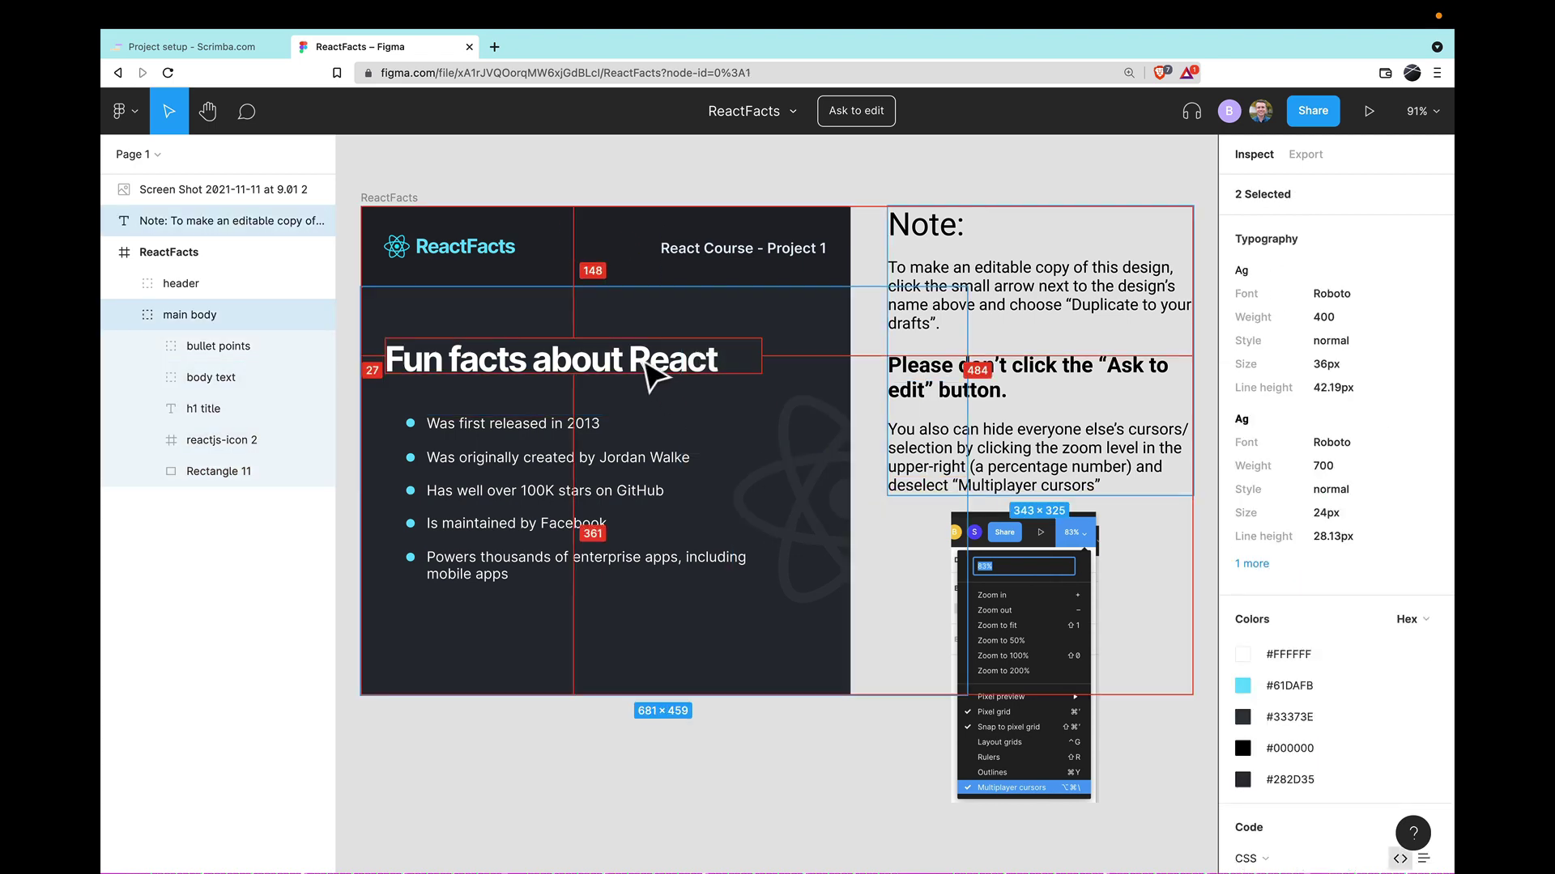
left_click(711, 583, "shift")
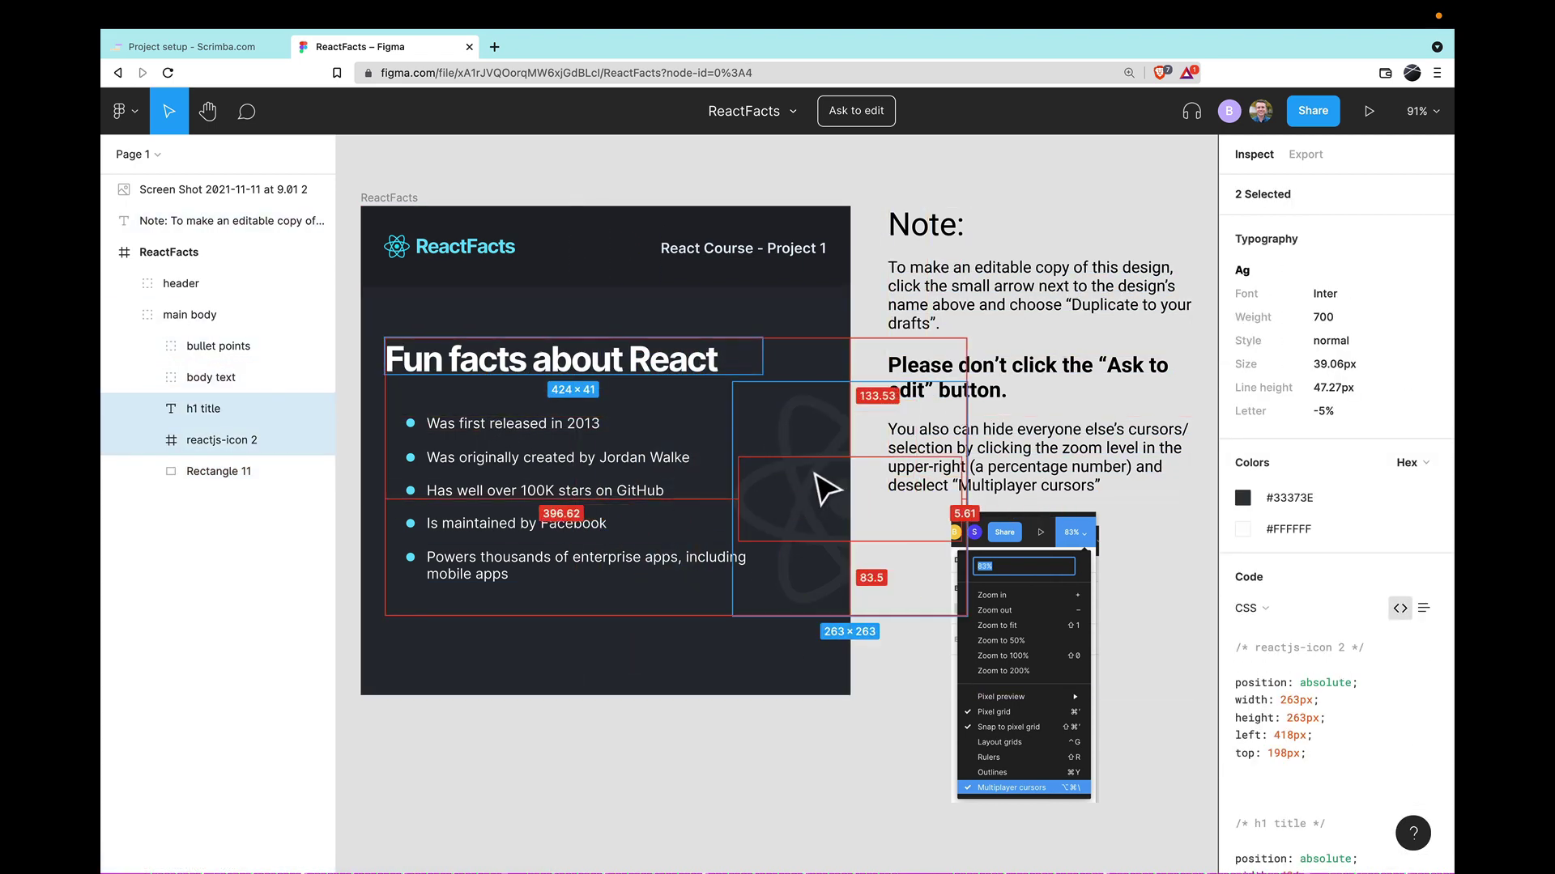
left_click(805, 441, "super")
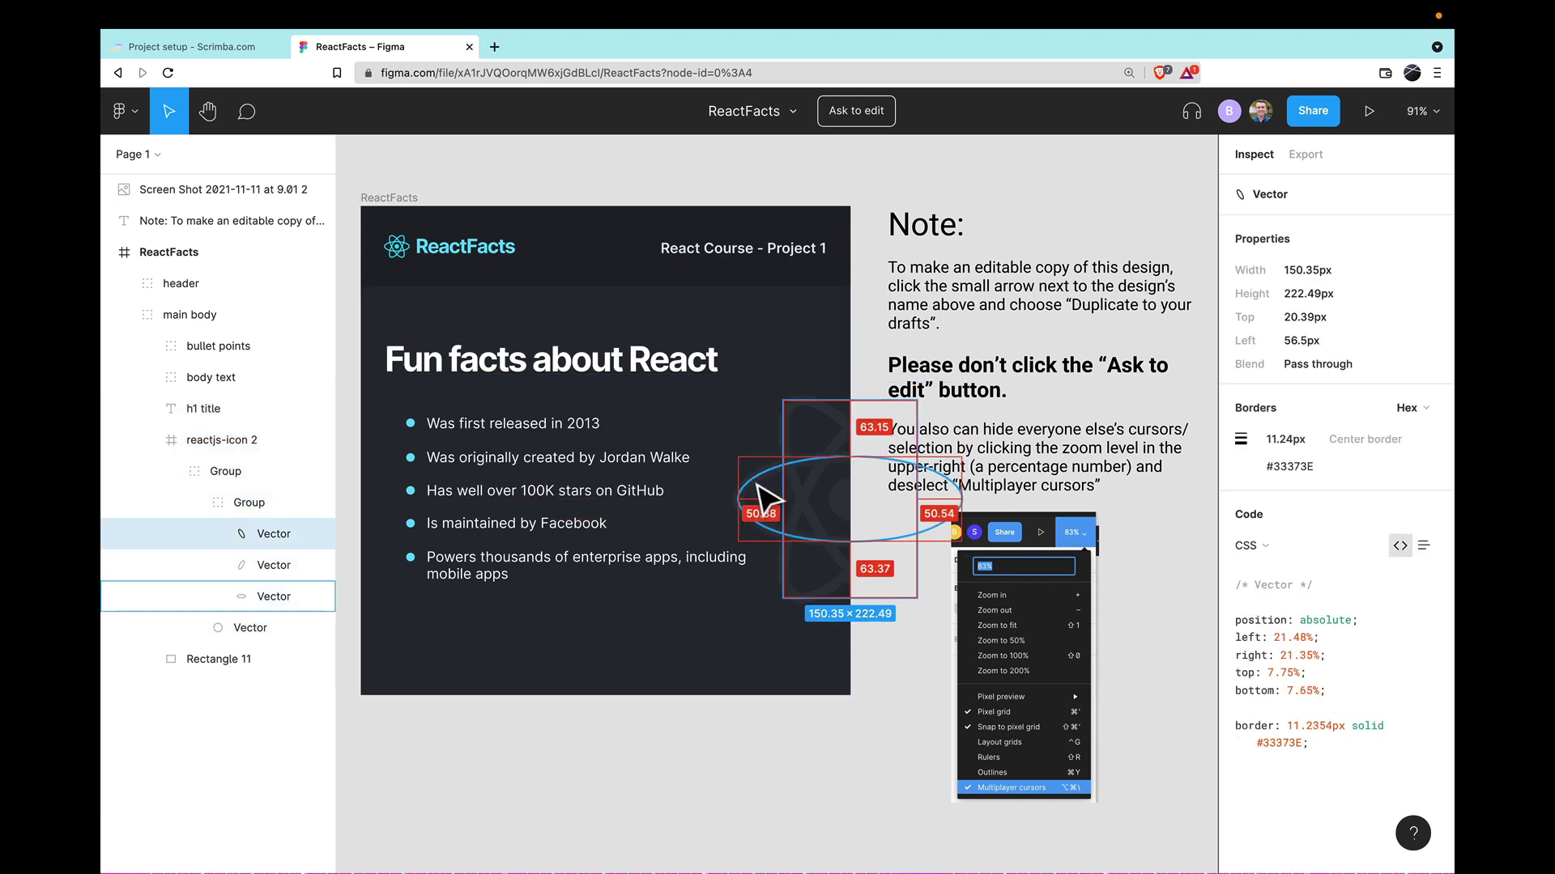
left_click(765, 509, "super")
left_click(672, 360, "super")
left_click(640, 283, "super")
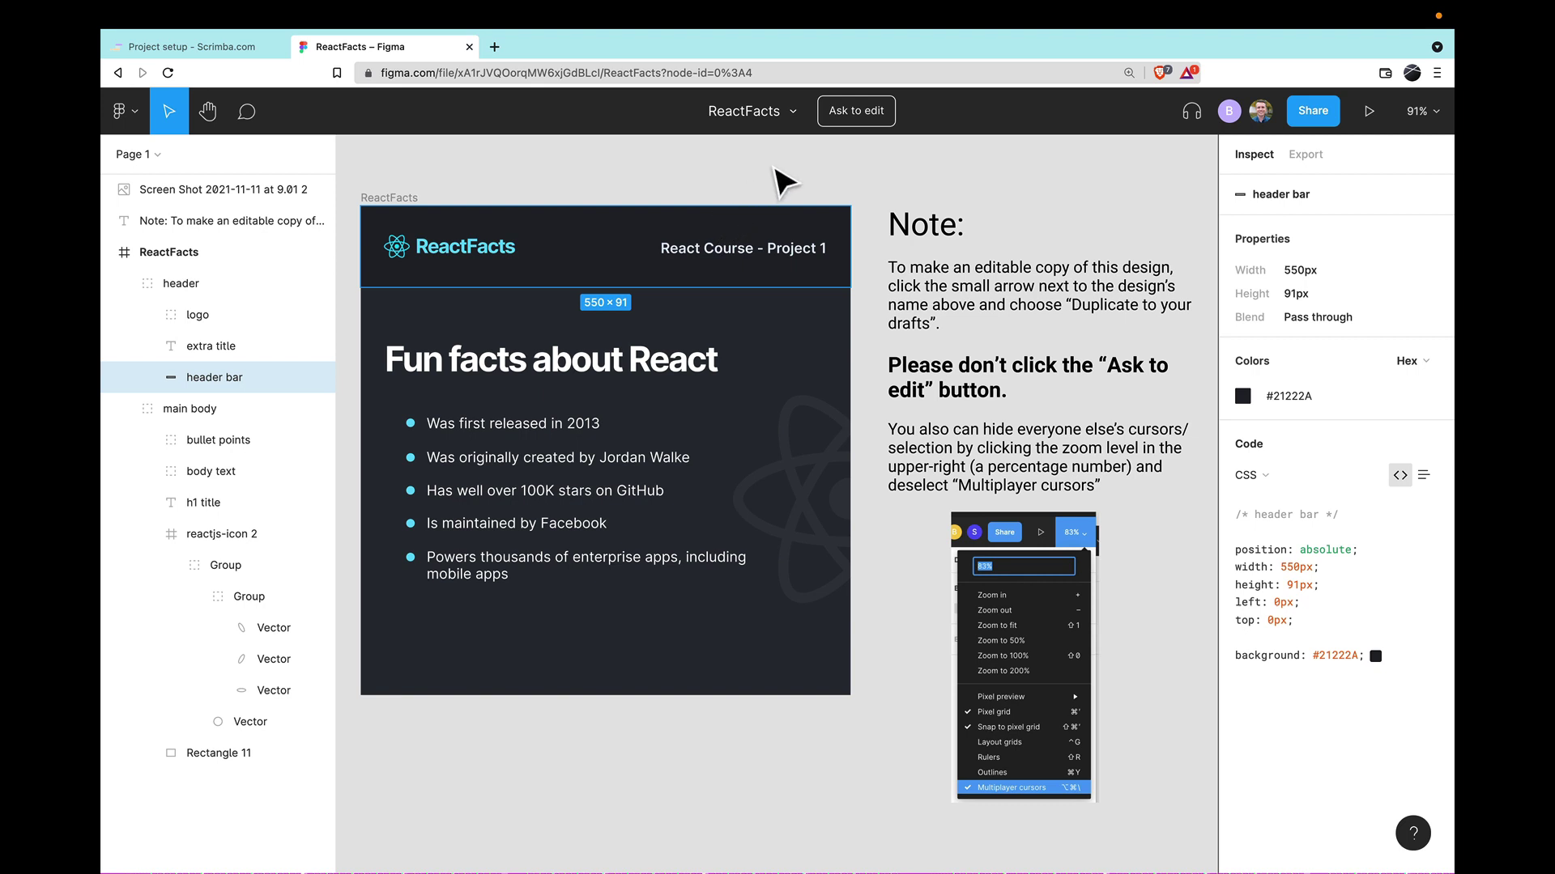
left_click(917, 631)
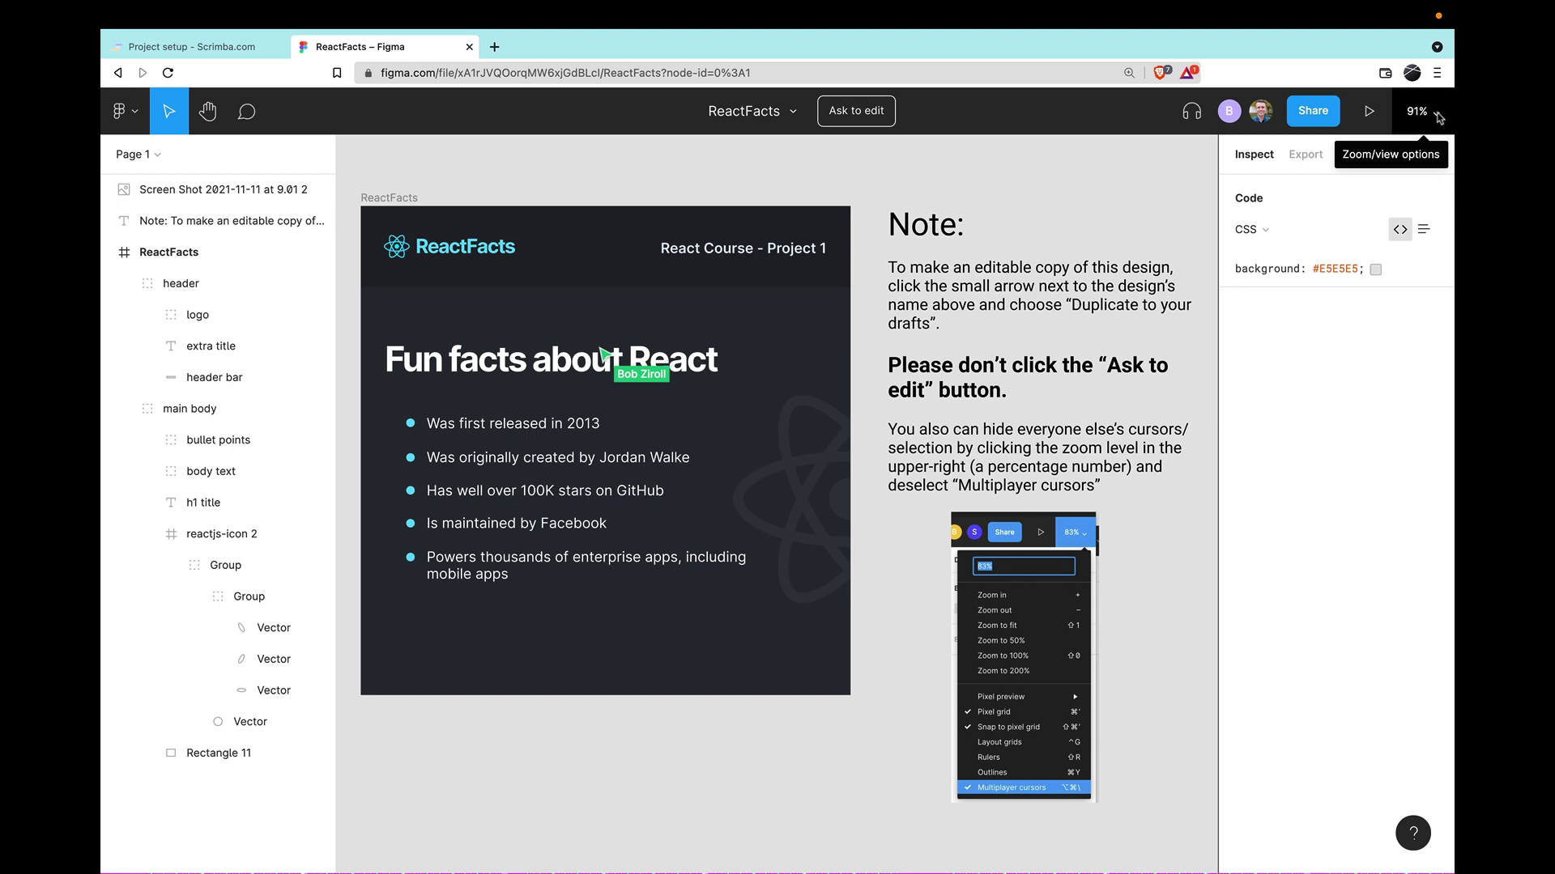
- Turn off Multiplayer cursors and zoom out to 61% to show the whole frame
left_click(1438, 117)
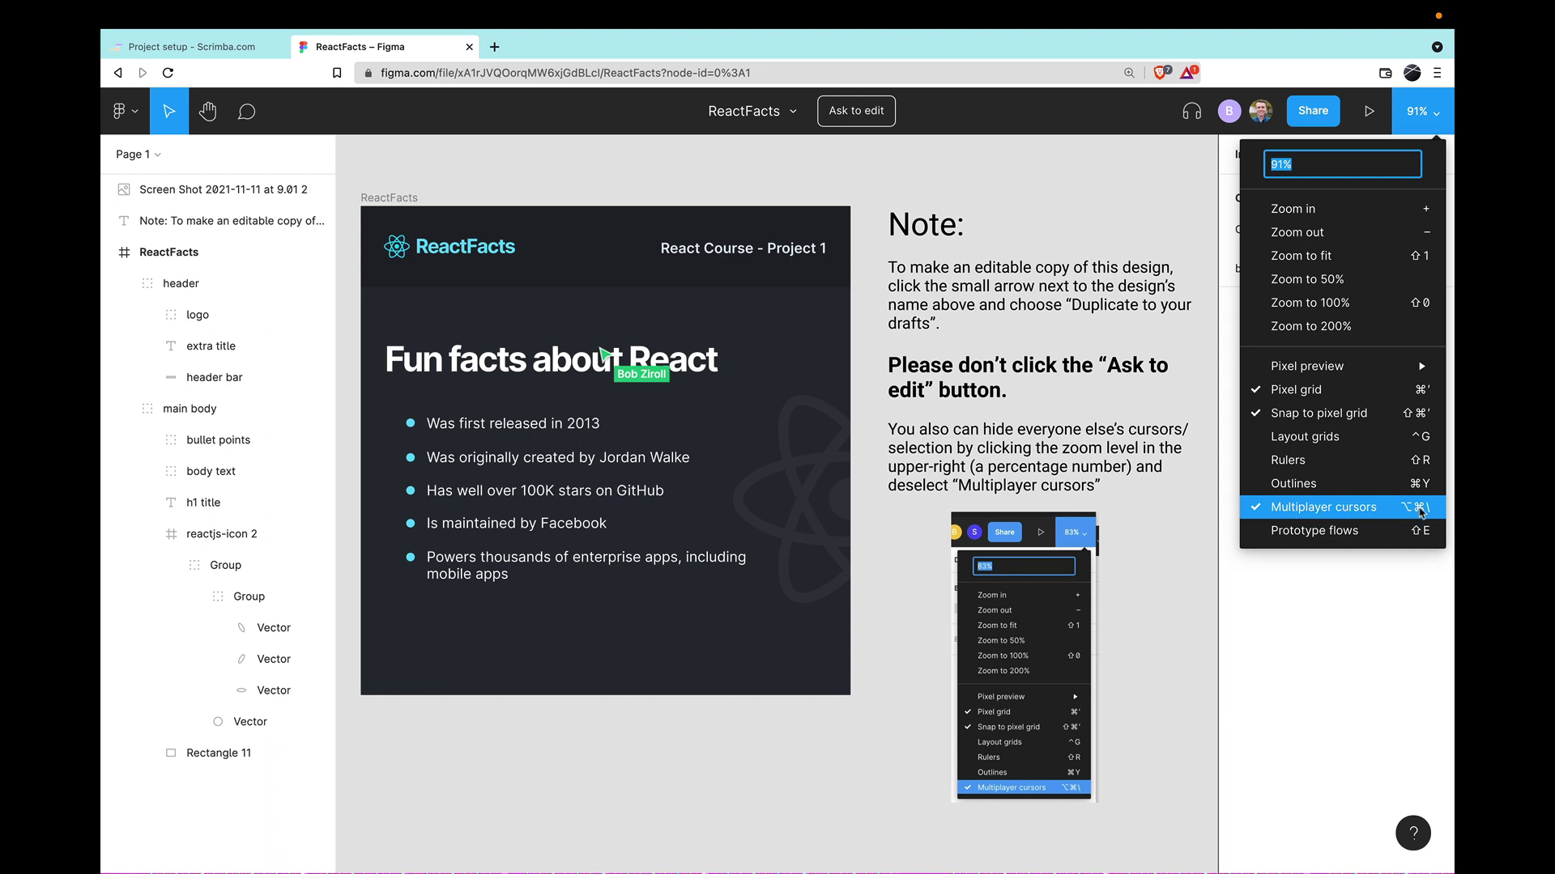
left_click(1298, 515)
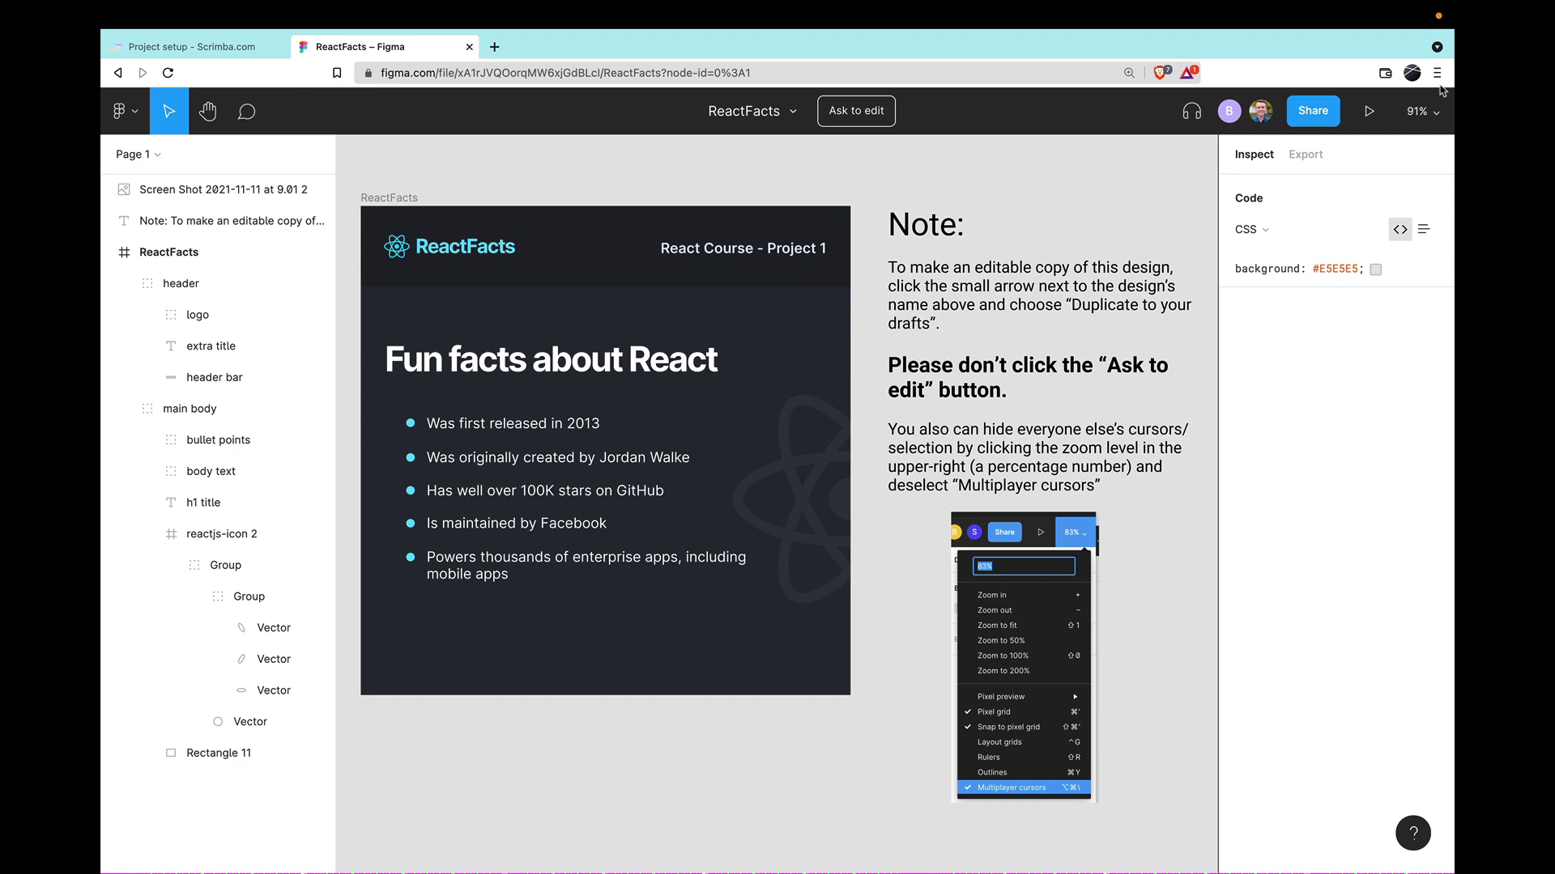
left_click(1418, 111)
left_click(923, 676)
scroll(806, 538, "down", 3)
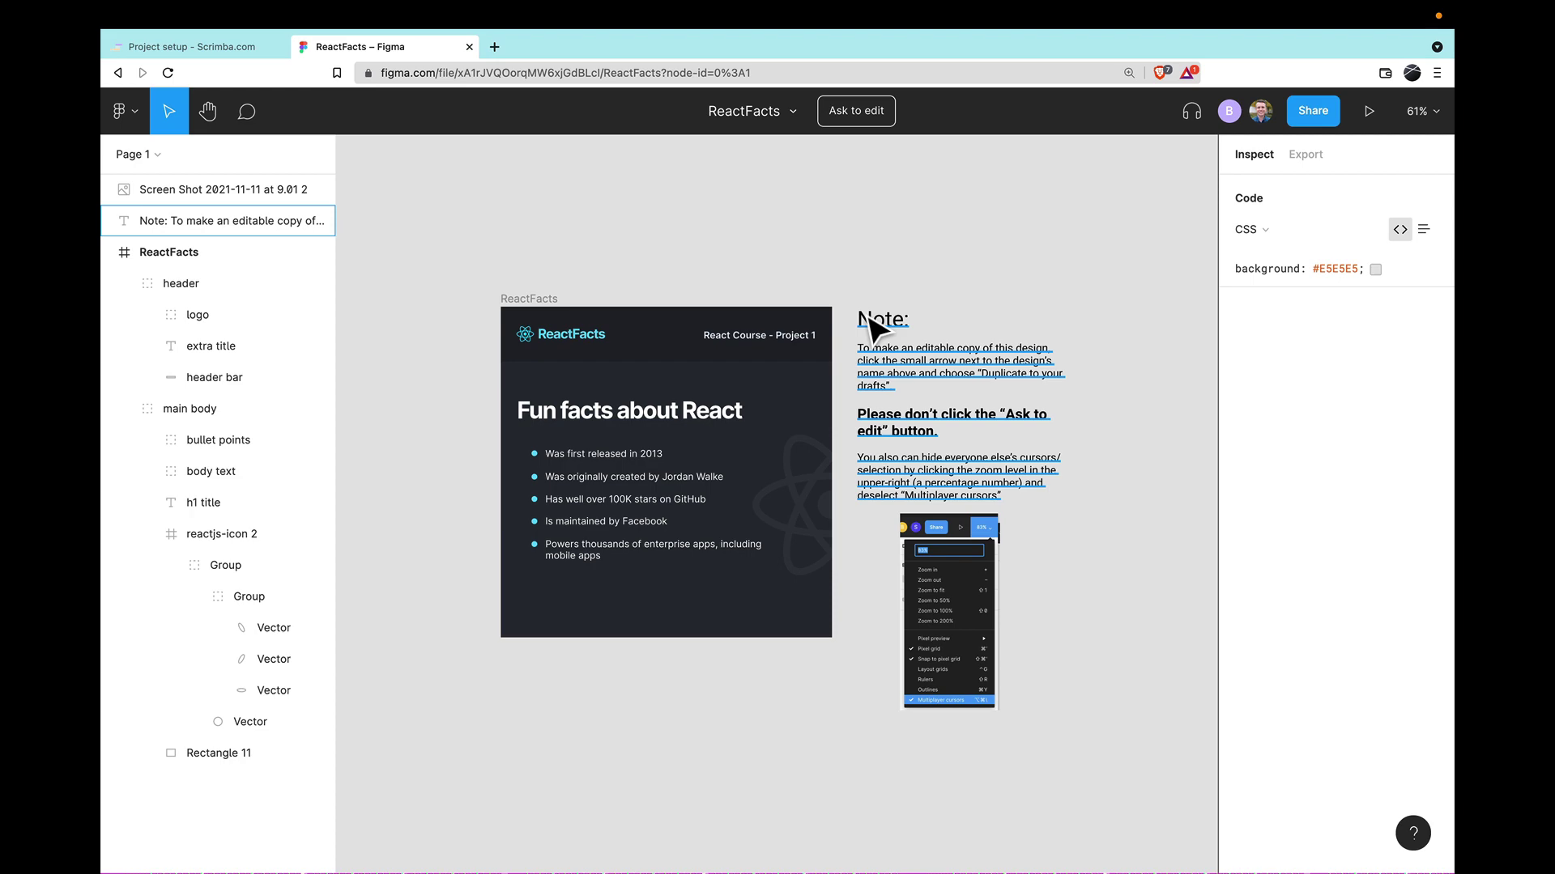
- Select the 343 × 325 Roboto note, header bar and main body to compare their sizes
left_click(882, 335)
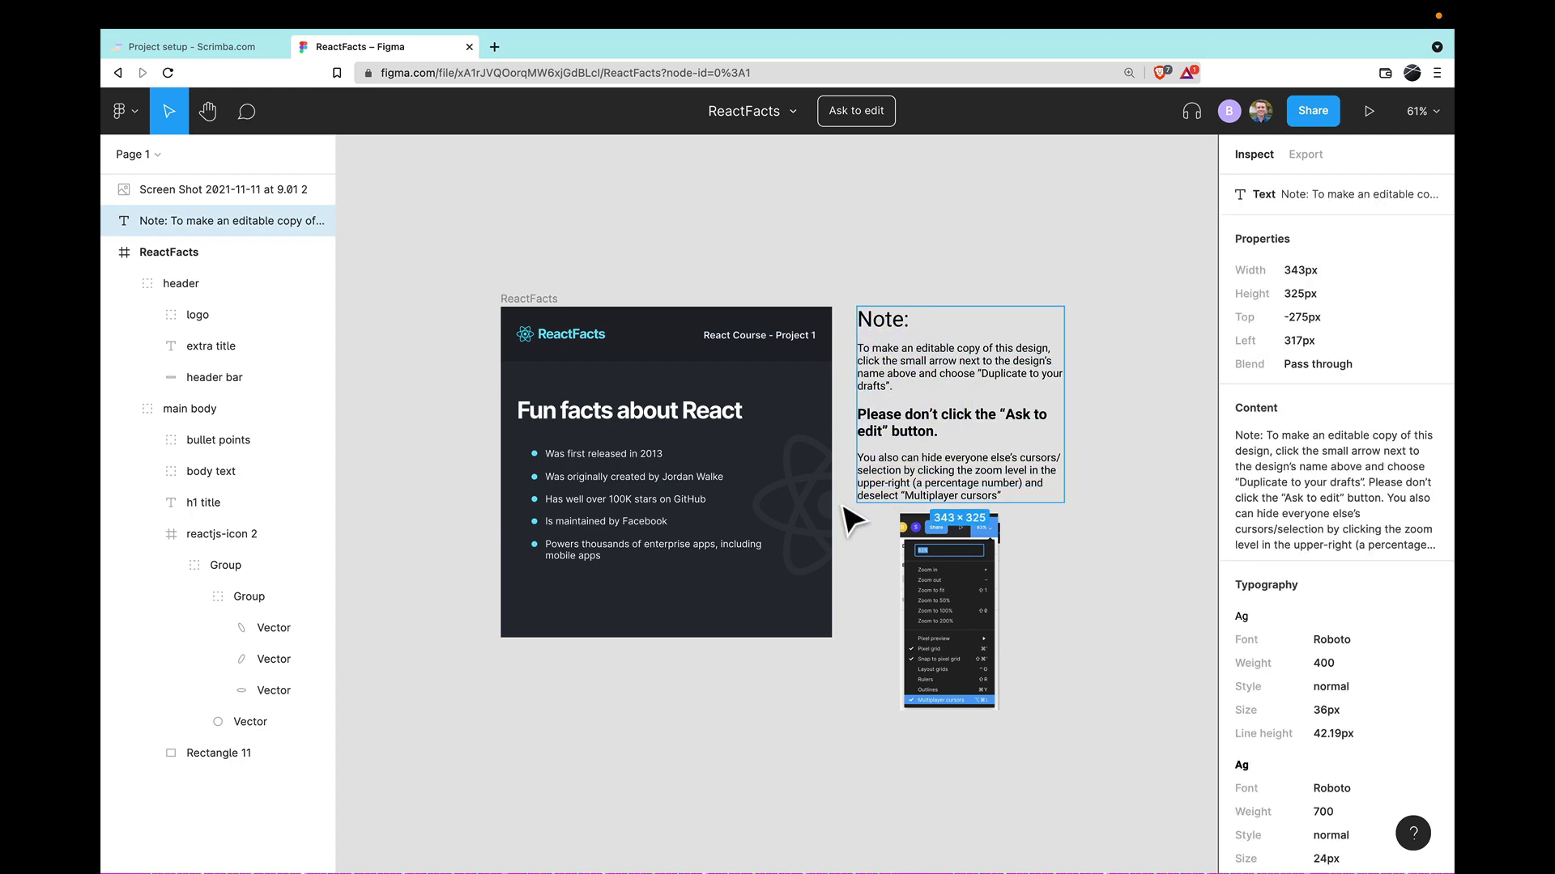
left_click(687, 350)
left_click(688, 380, "shift")
left_click(838, 280)
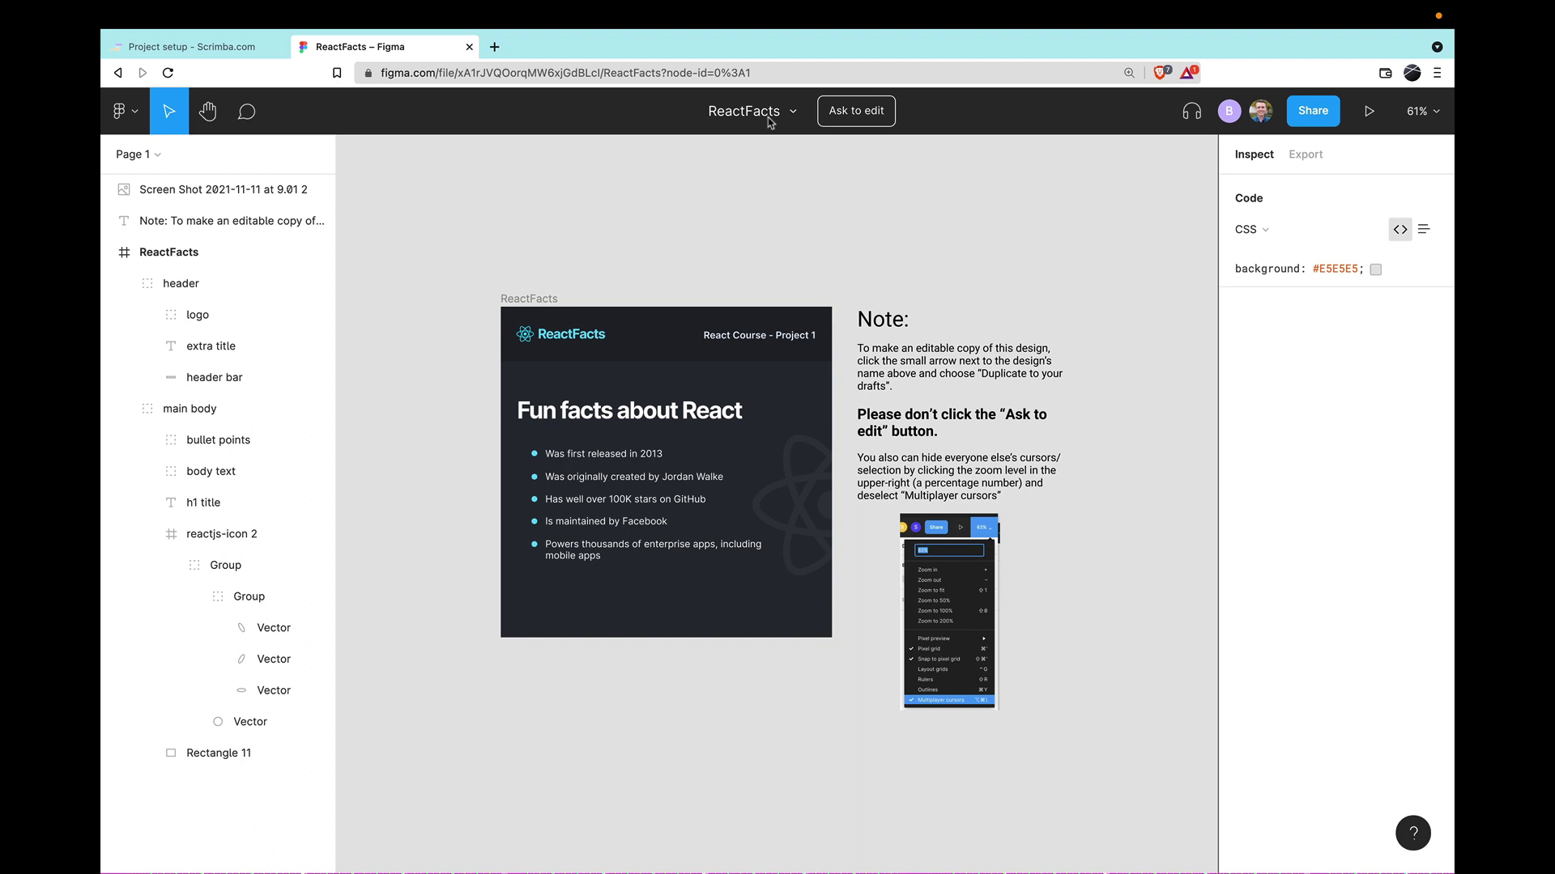
- Duplicate the ReactFacts file to your drafts, then test moving the main body group and undo it
left_click(796, 122)
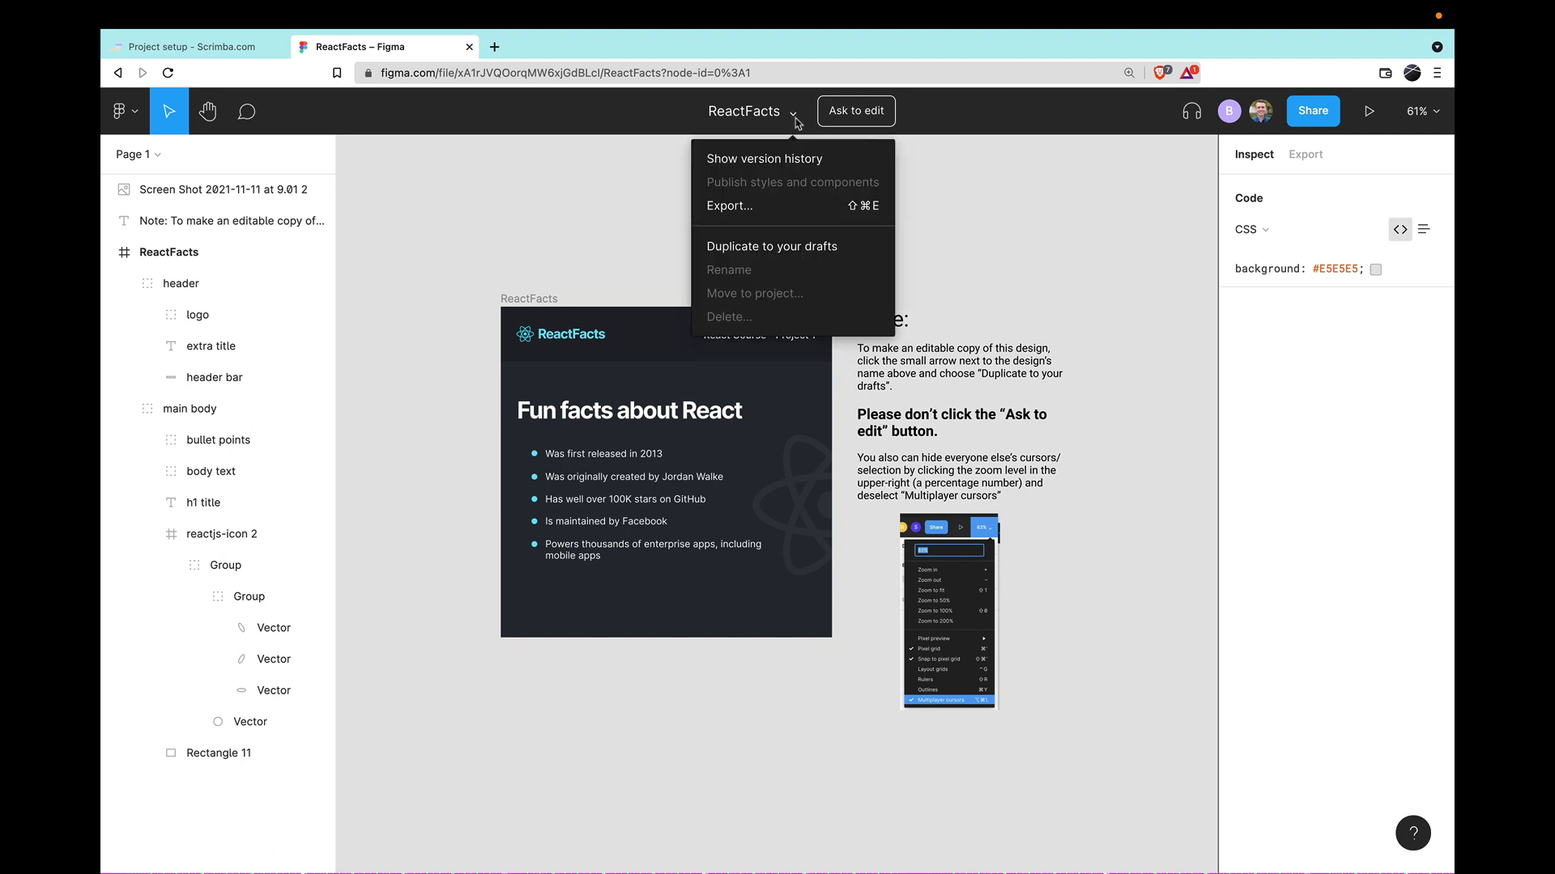
left_click(794, 253)
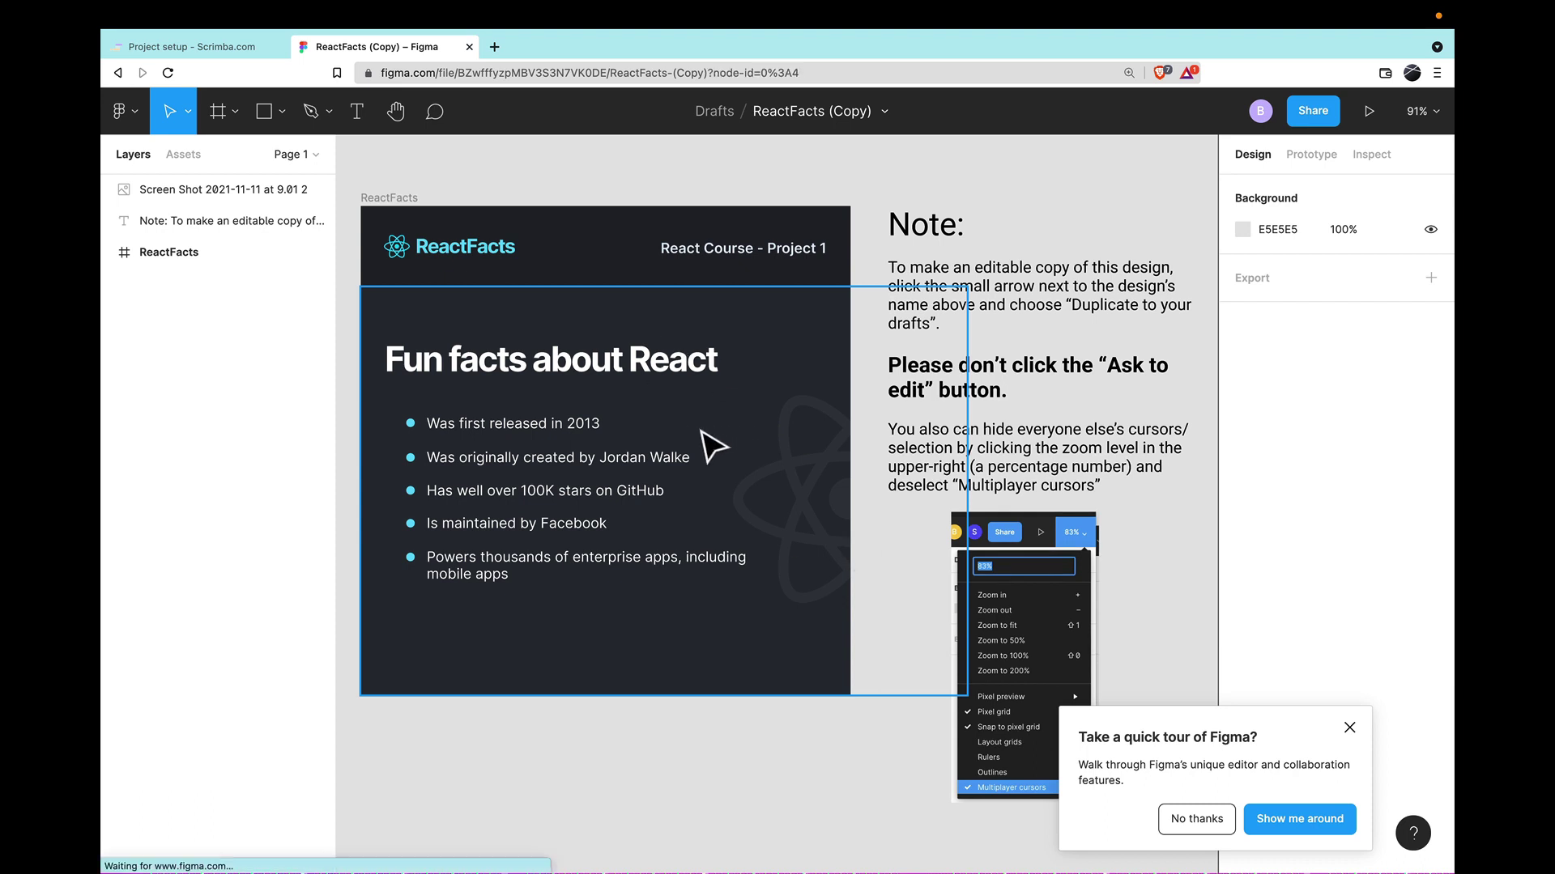
left_click_drag(711, 440, 720, 540)
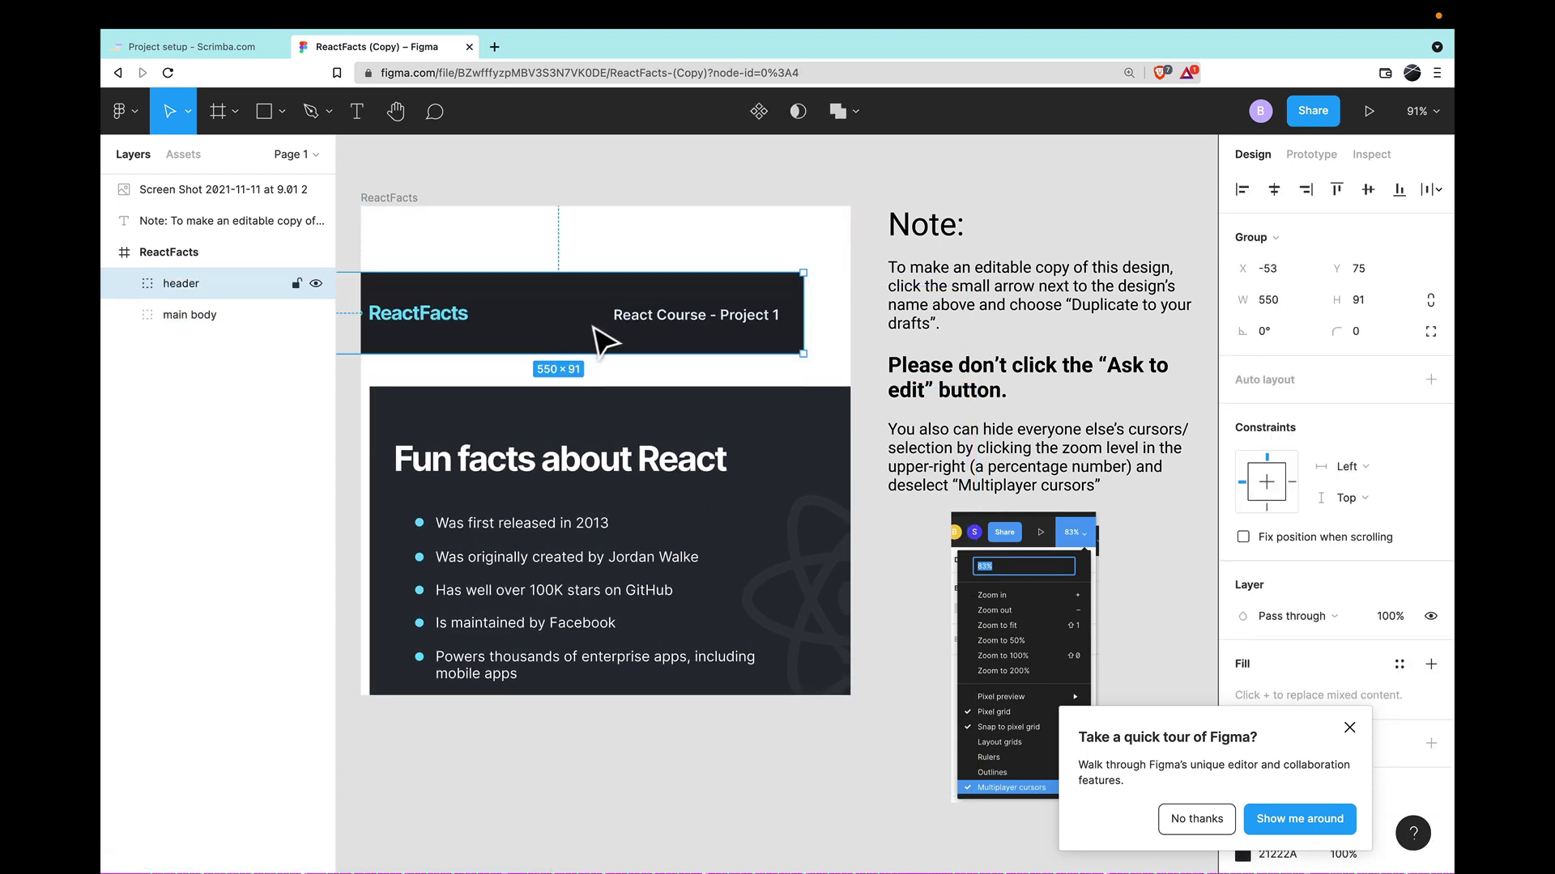
key("ctrl+z")
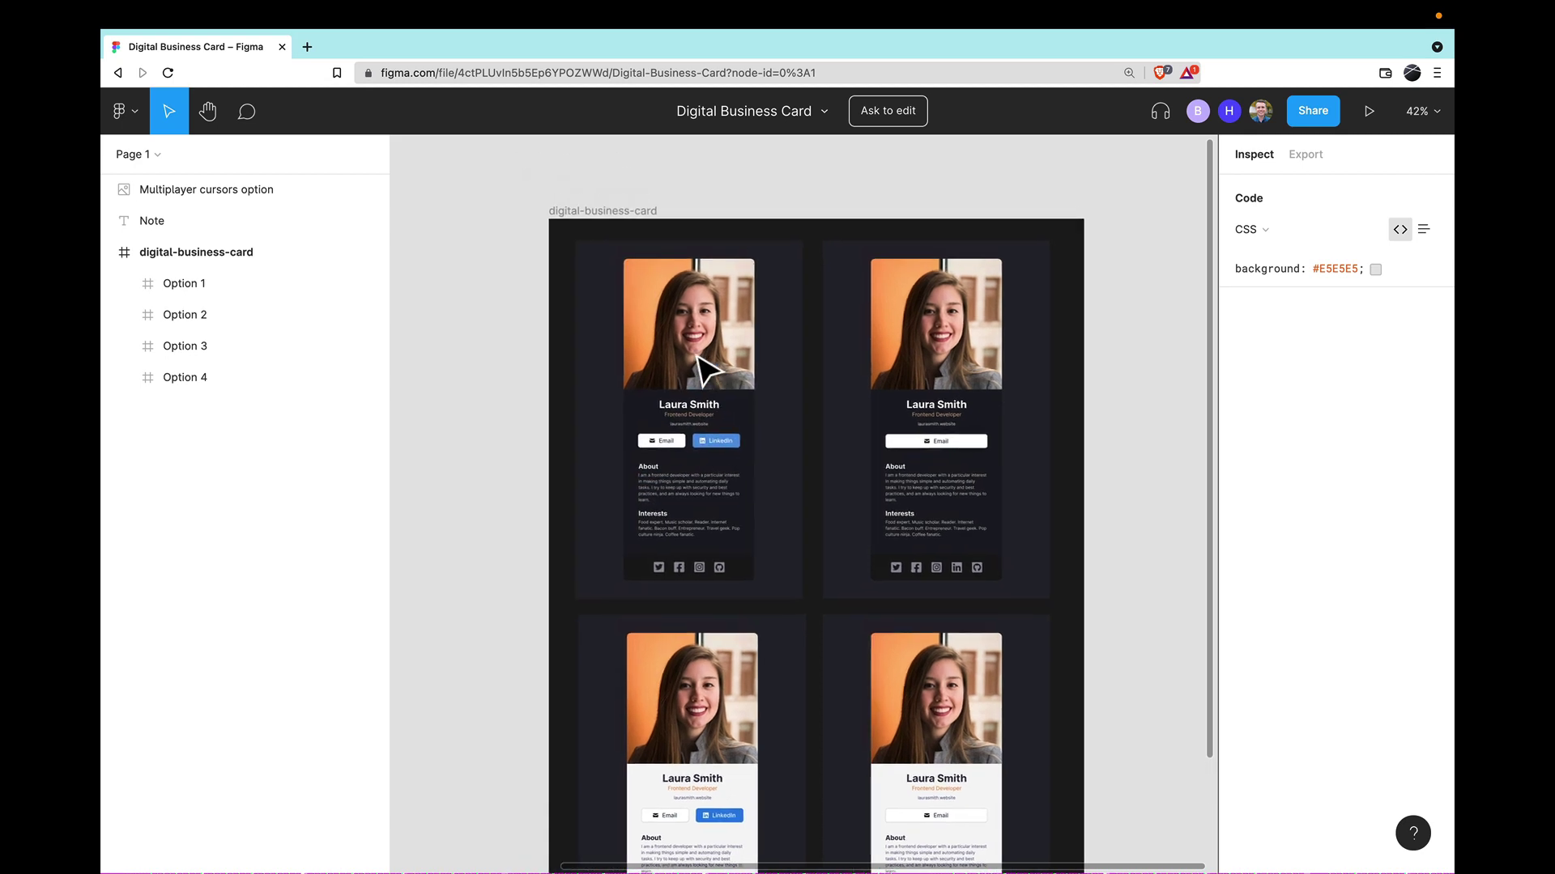
- Zoom into the first business card and select its Frontend Developer subtitle
scroll(704, 371, "up", 5)
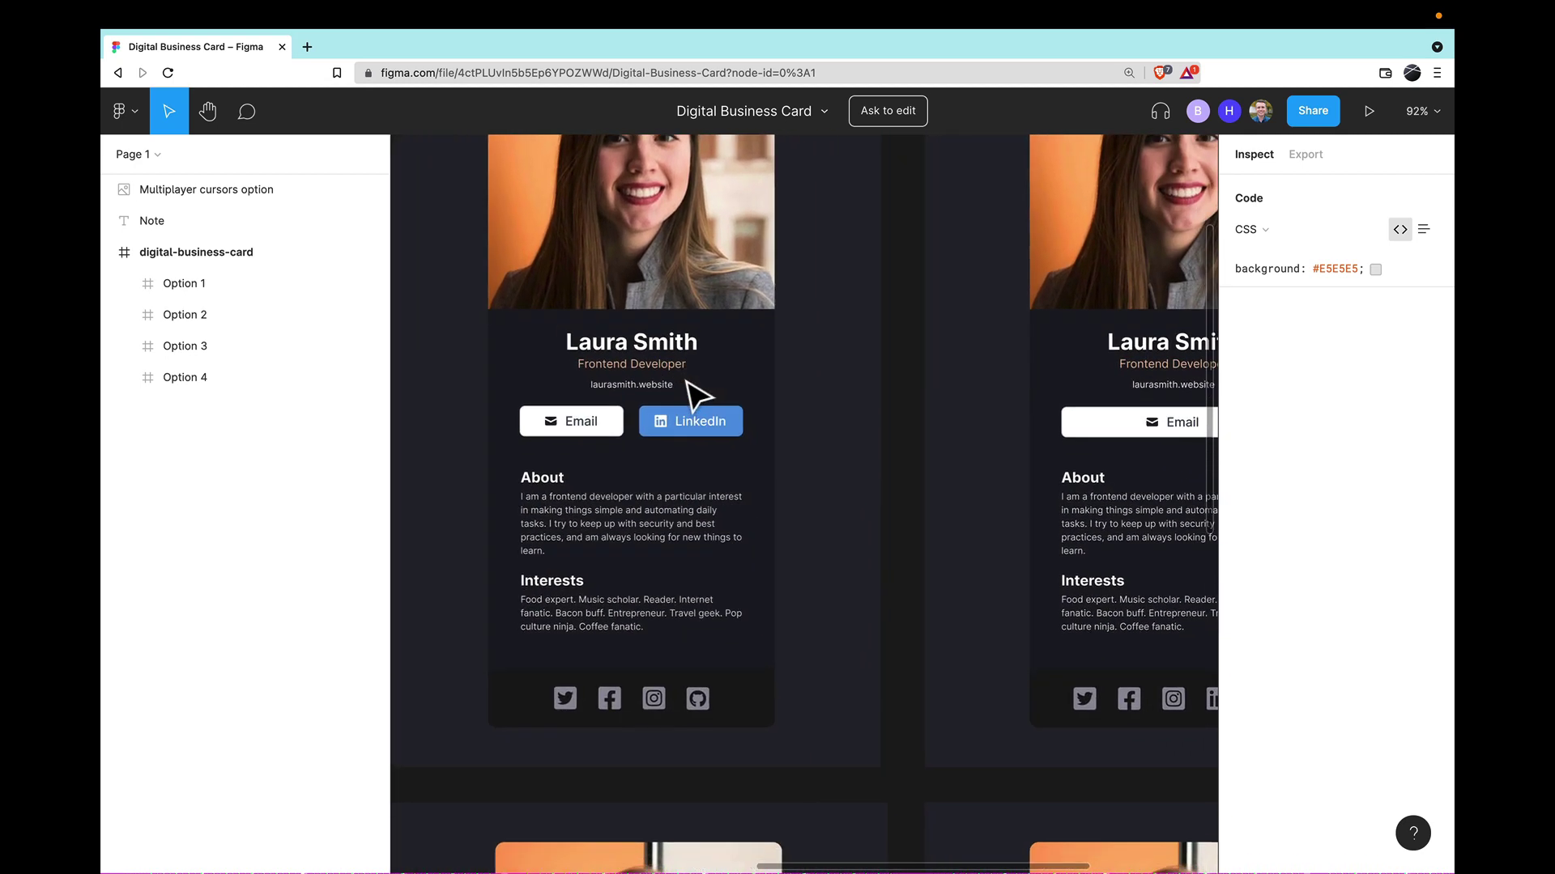
scroll(624, 371, "up", 5)
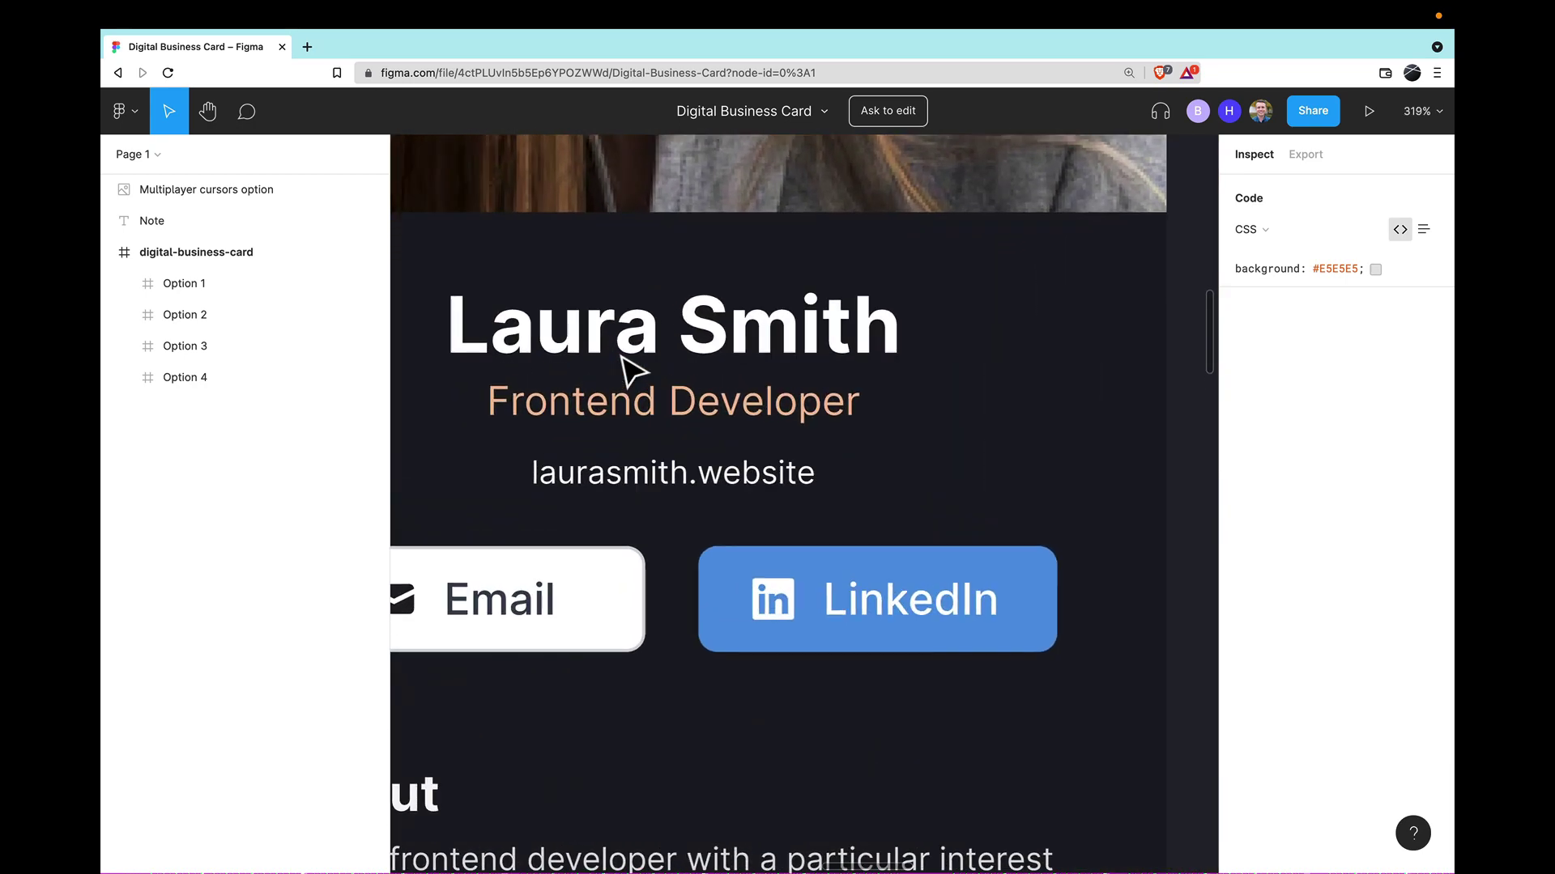
scroll(624, 372, "up", 3)
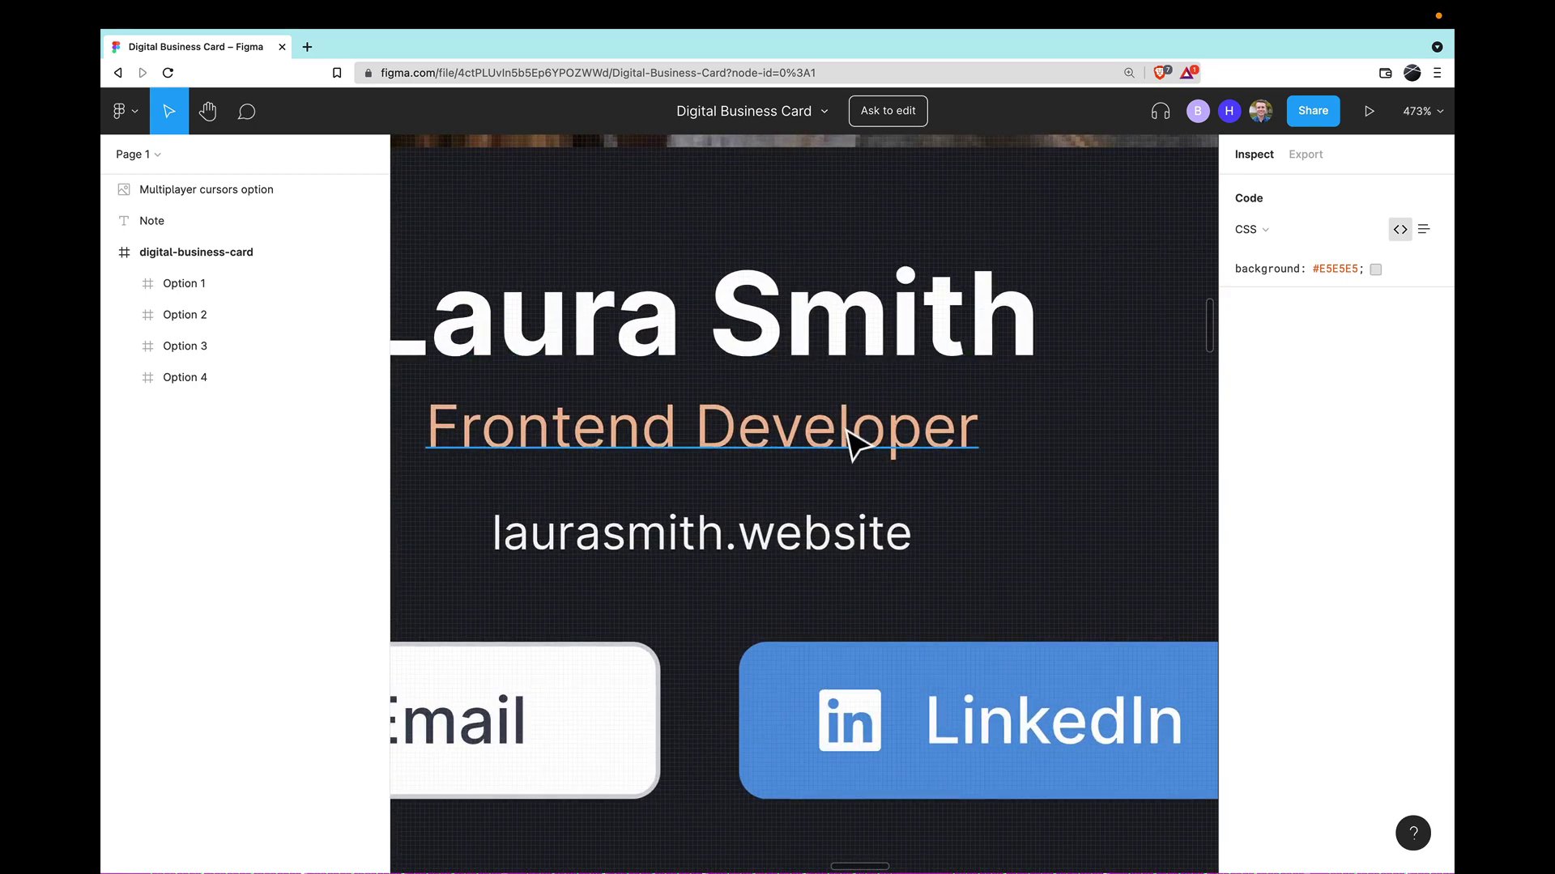
scroll(776, 445, "down", 3)
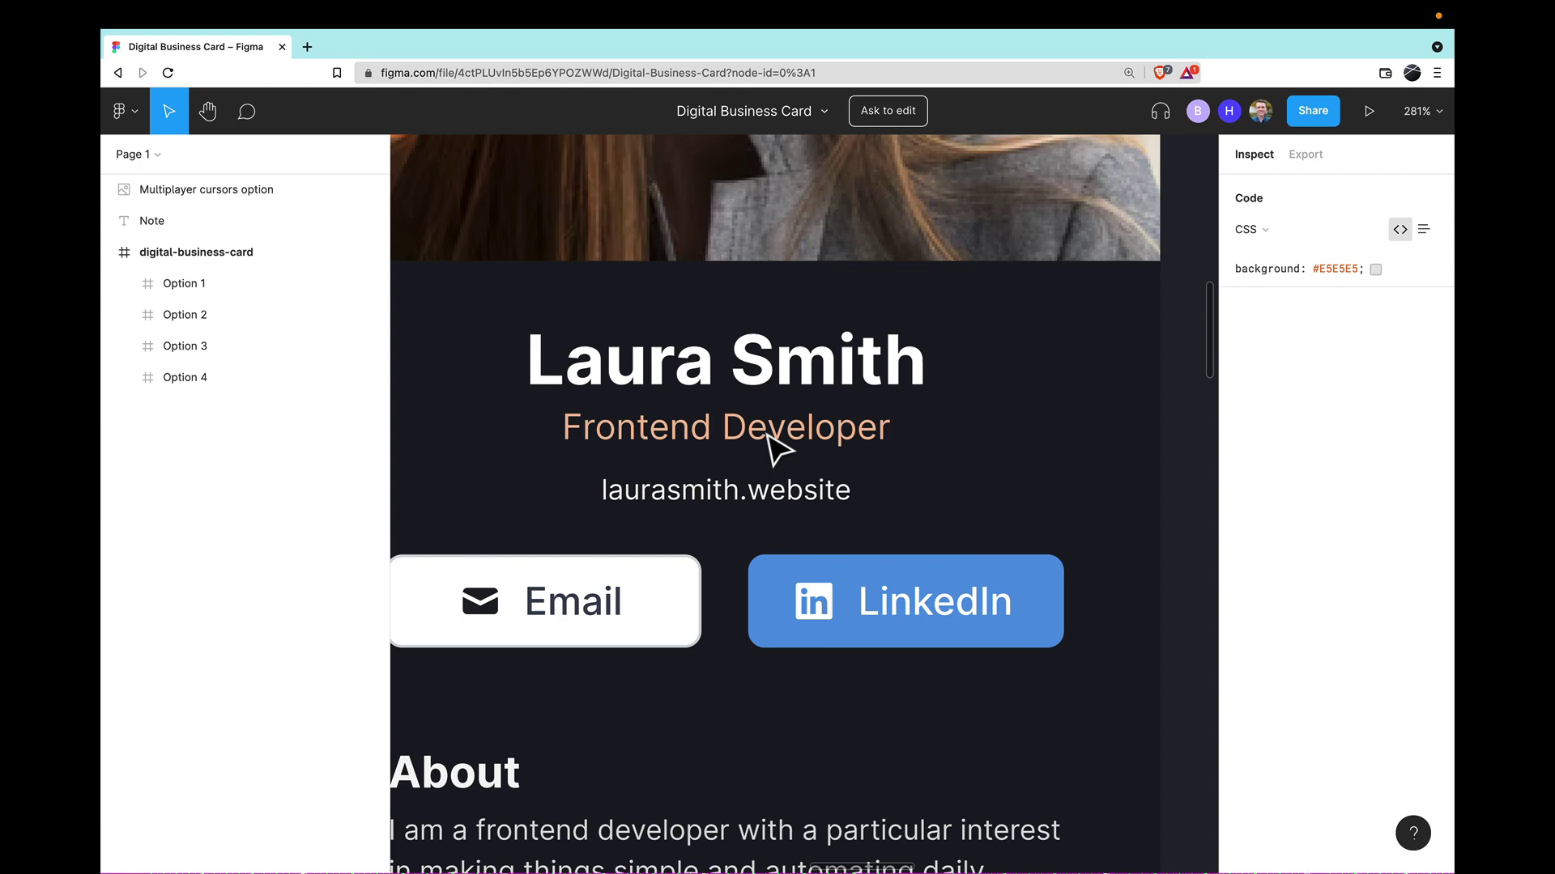
left_click(757, 450)
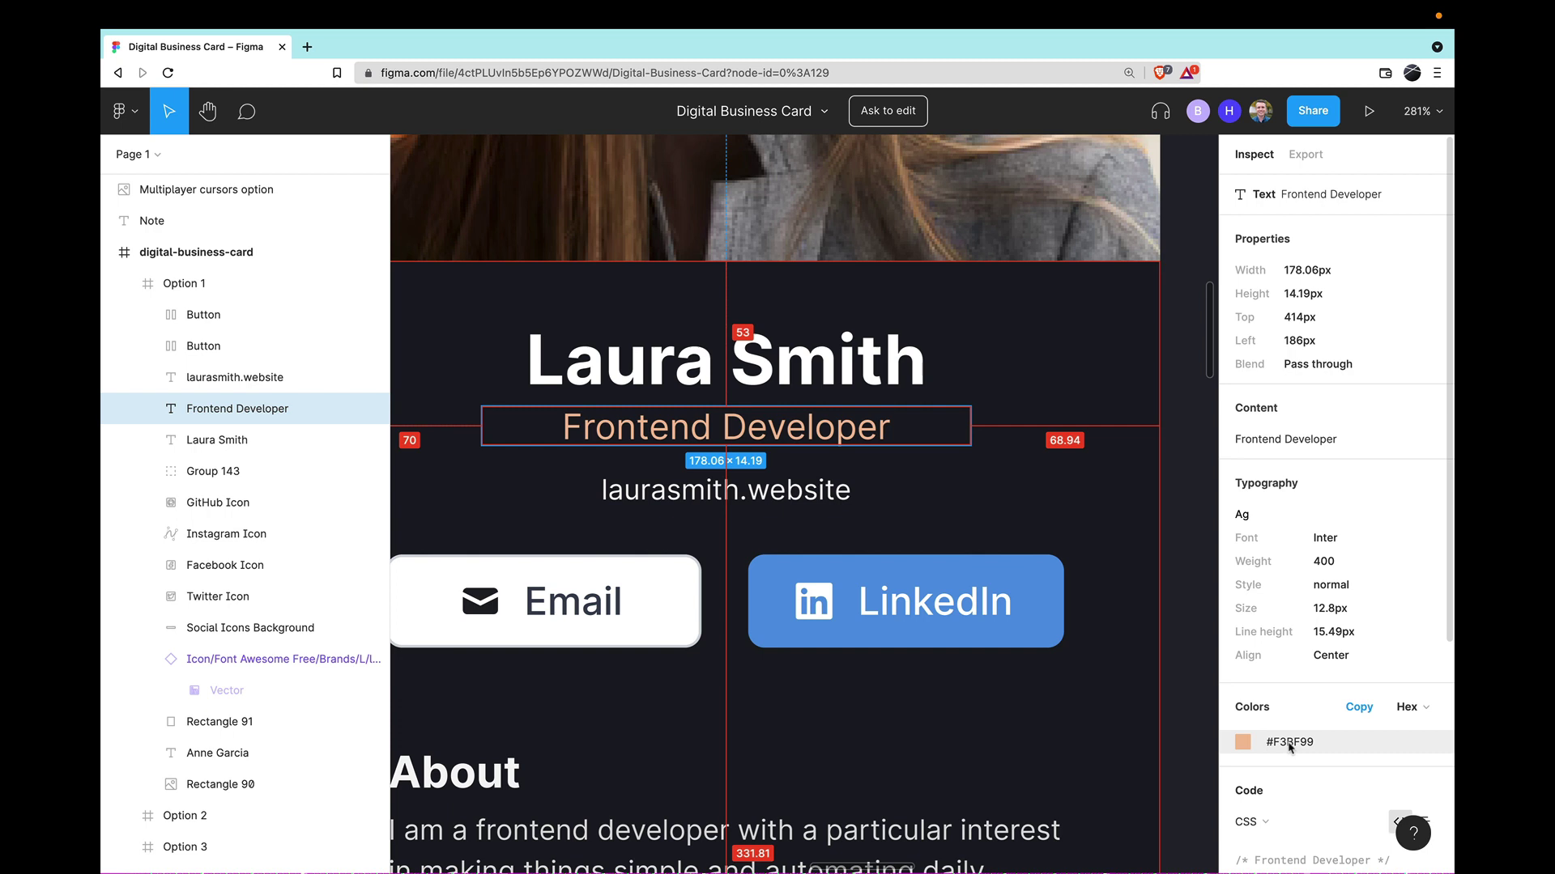
- Copy the subtitle's #F3BF99 colour and highlight its position, font-family and font-size CSS lines
left_click(1359, 708)
scroll(1335, 751, "down", 5)
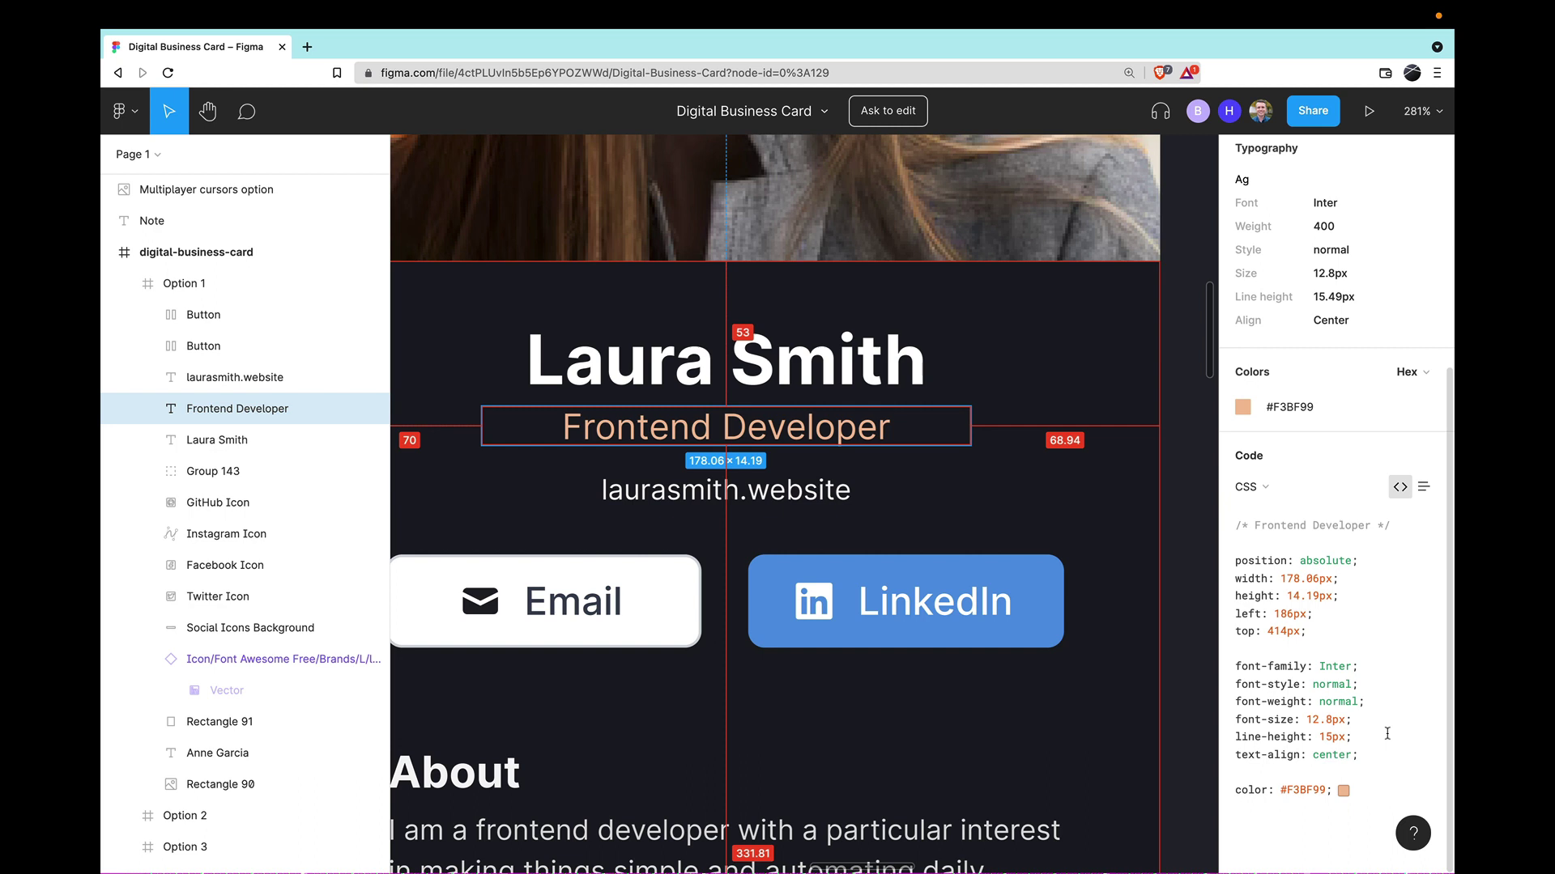
left_click_drag(1233, 560, 1361, 559)
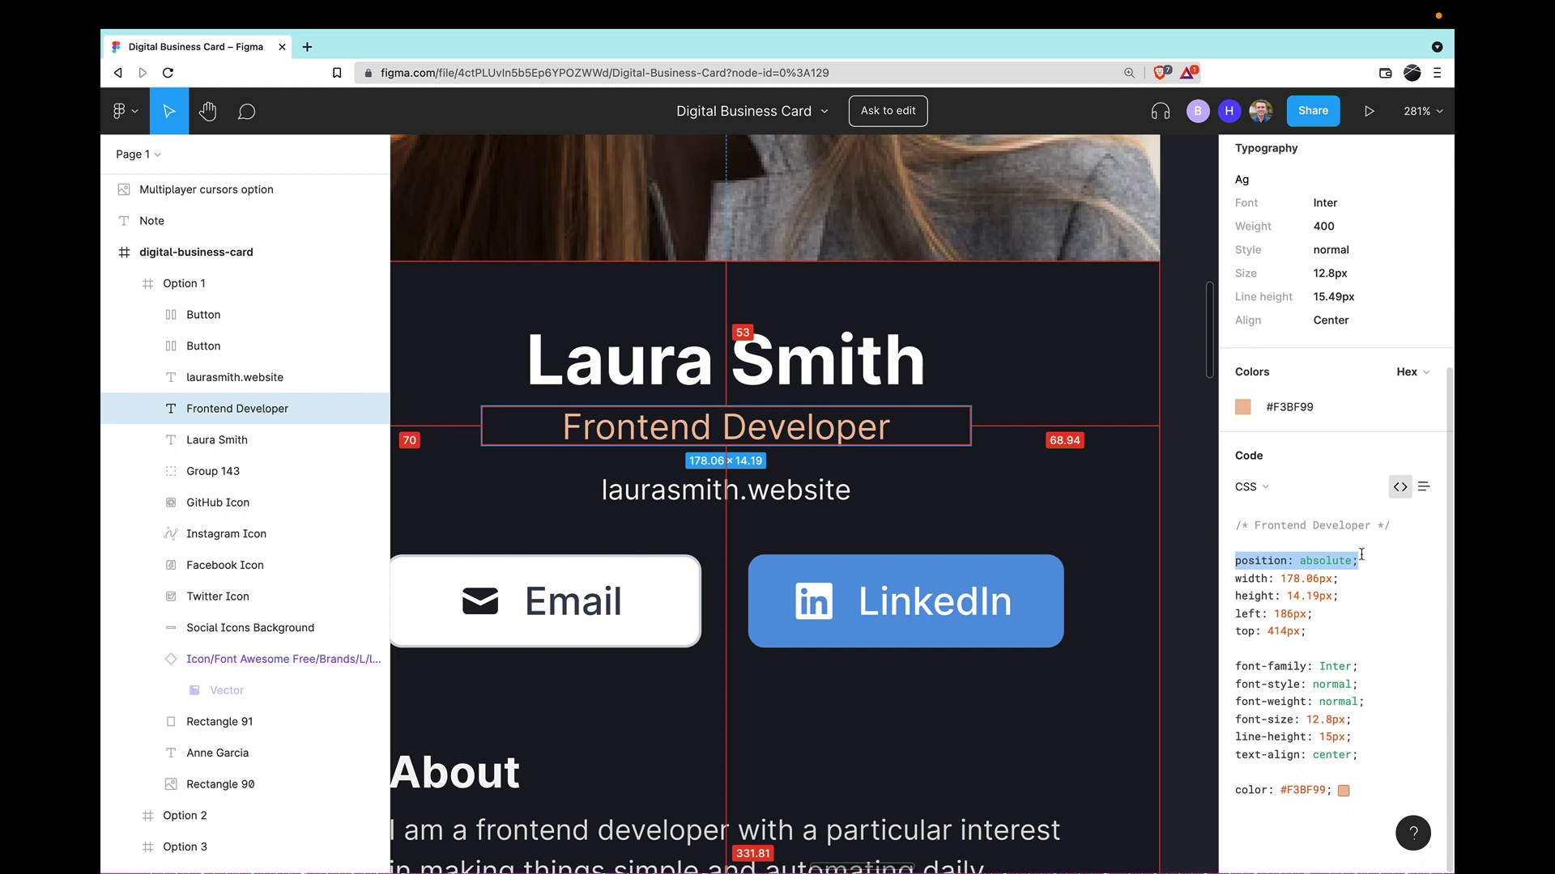
left_click(1366, 557)
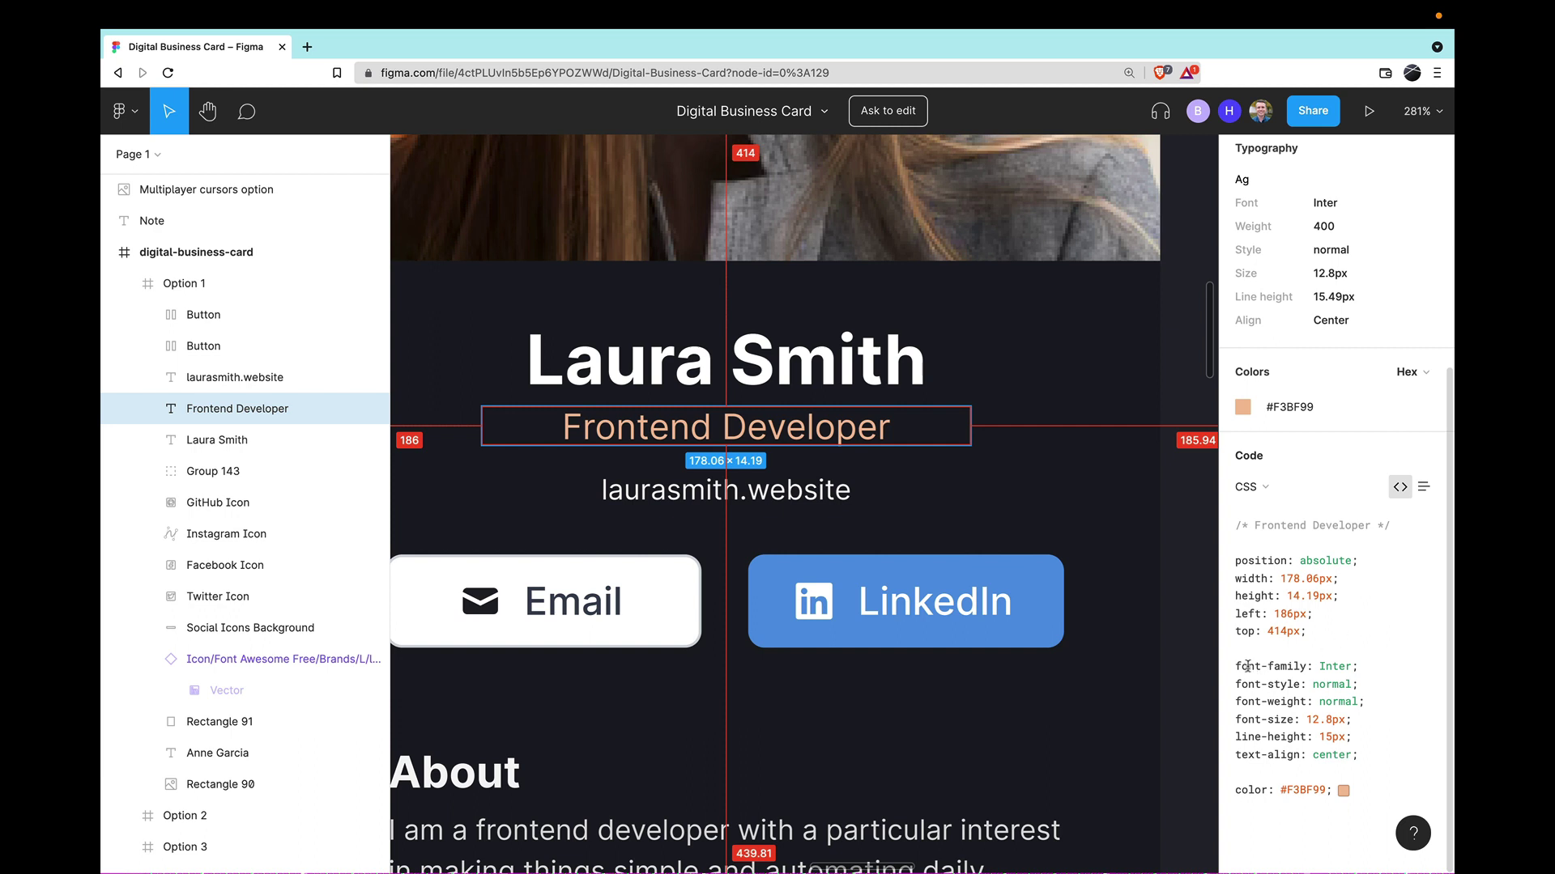
left_click_drag(1243, 666, 1359, 665)
left_click_drag(1237, 718, 1349, 716)
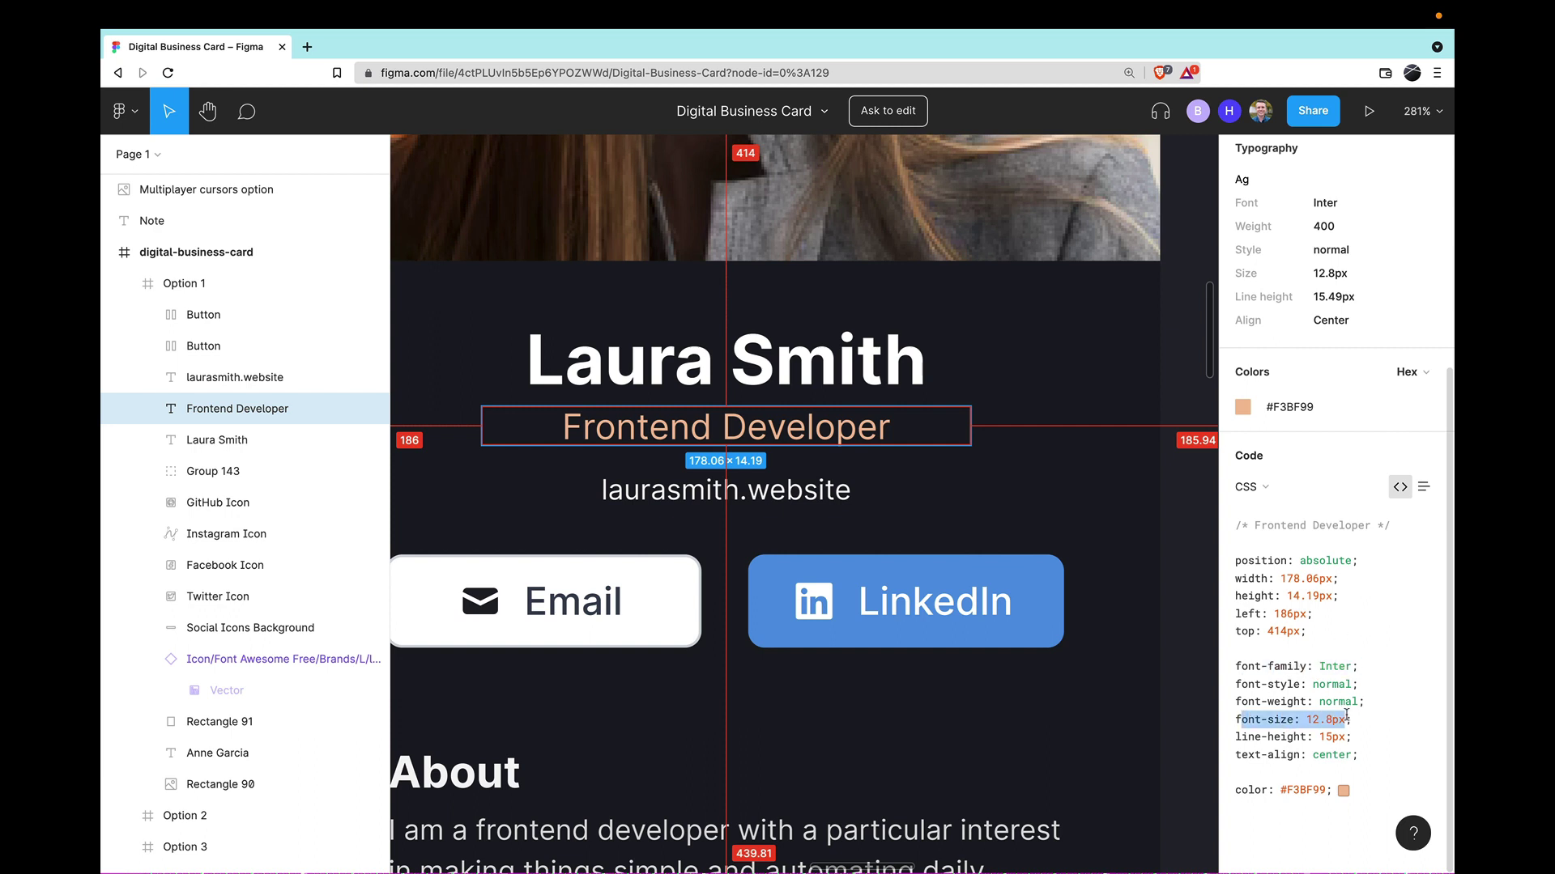
left_click(1255, 736)
- Highlight the color and 12.8px font-size CSS declarations, then deselect the subtitle and zoom out
left_click_drag(1227, 797, 1395, 793)
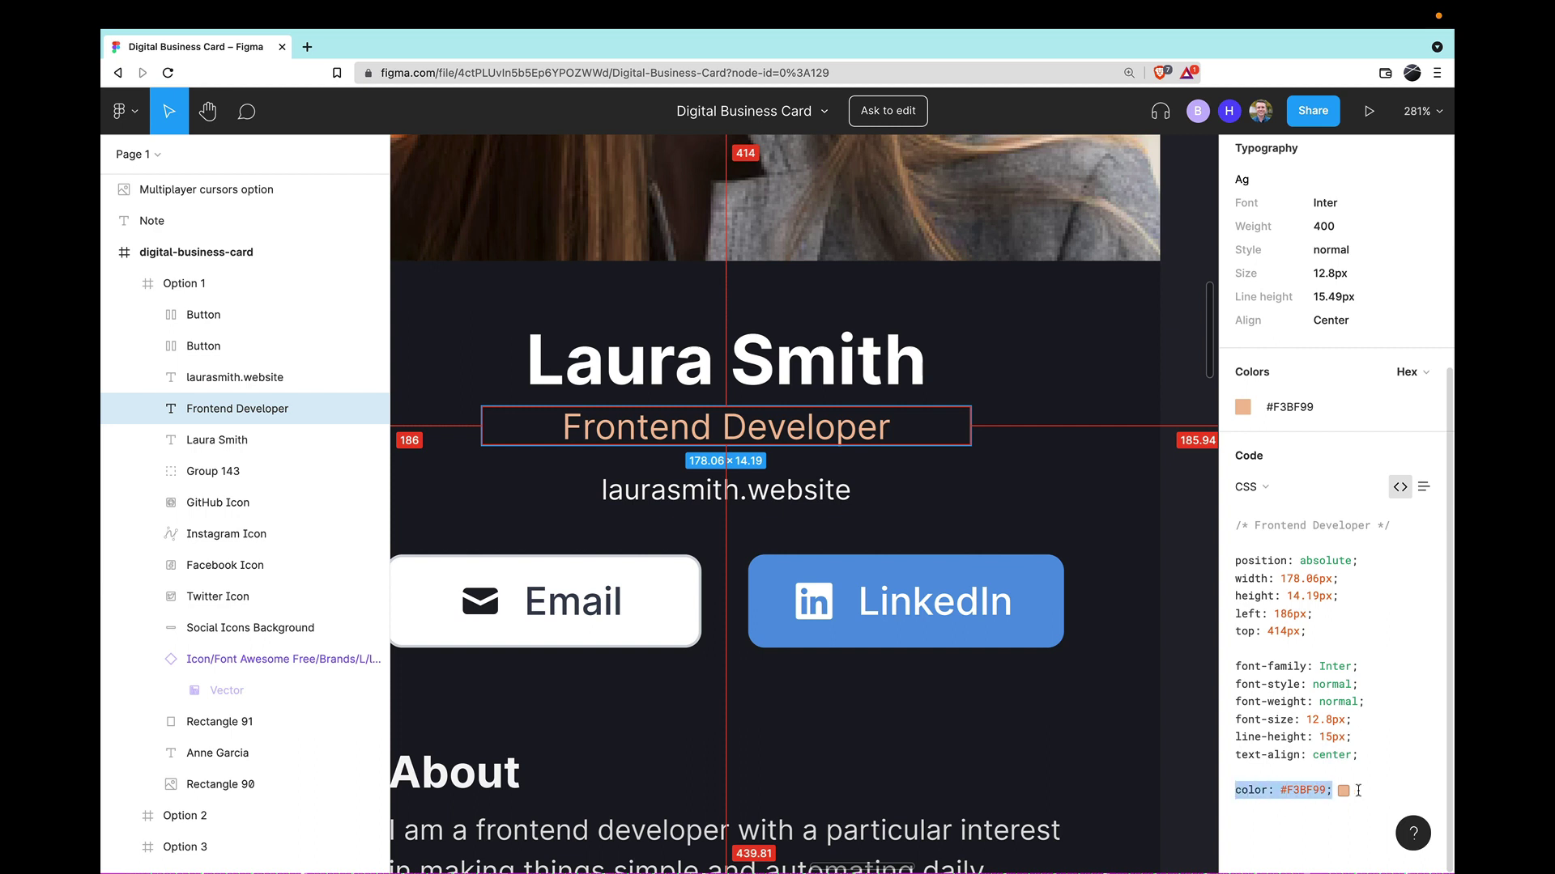
left_click_drag(1358, 791, 1230, 664)
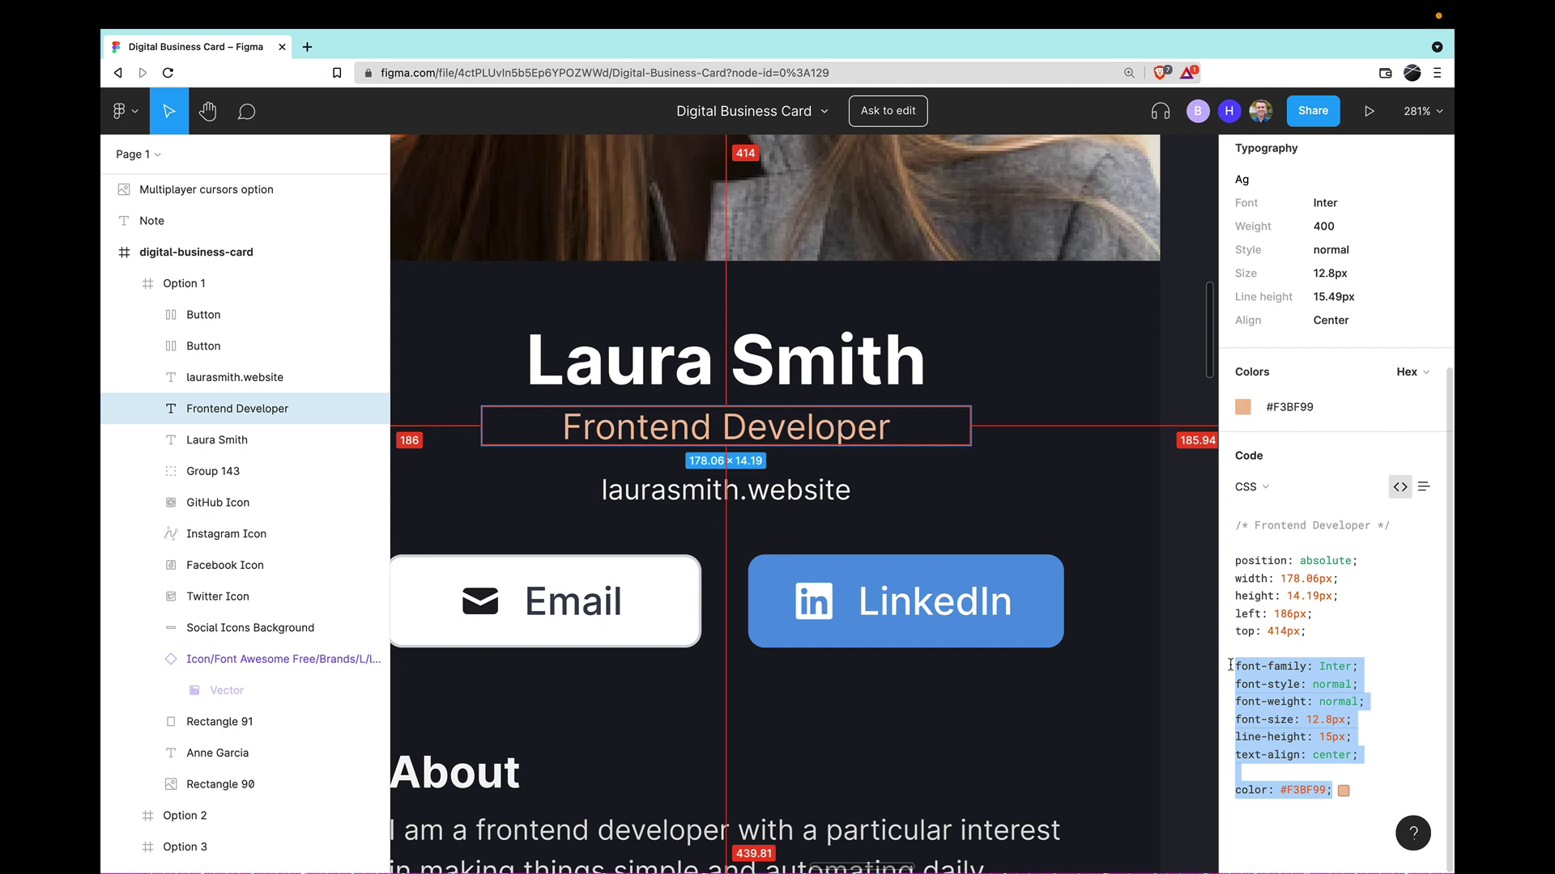
left_click(1397, 698)
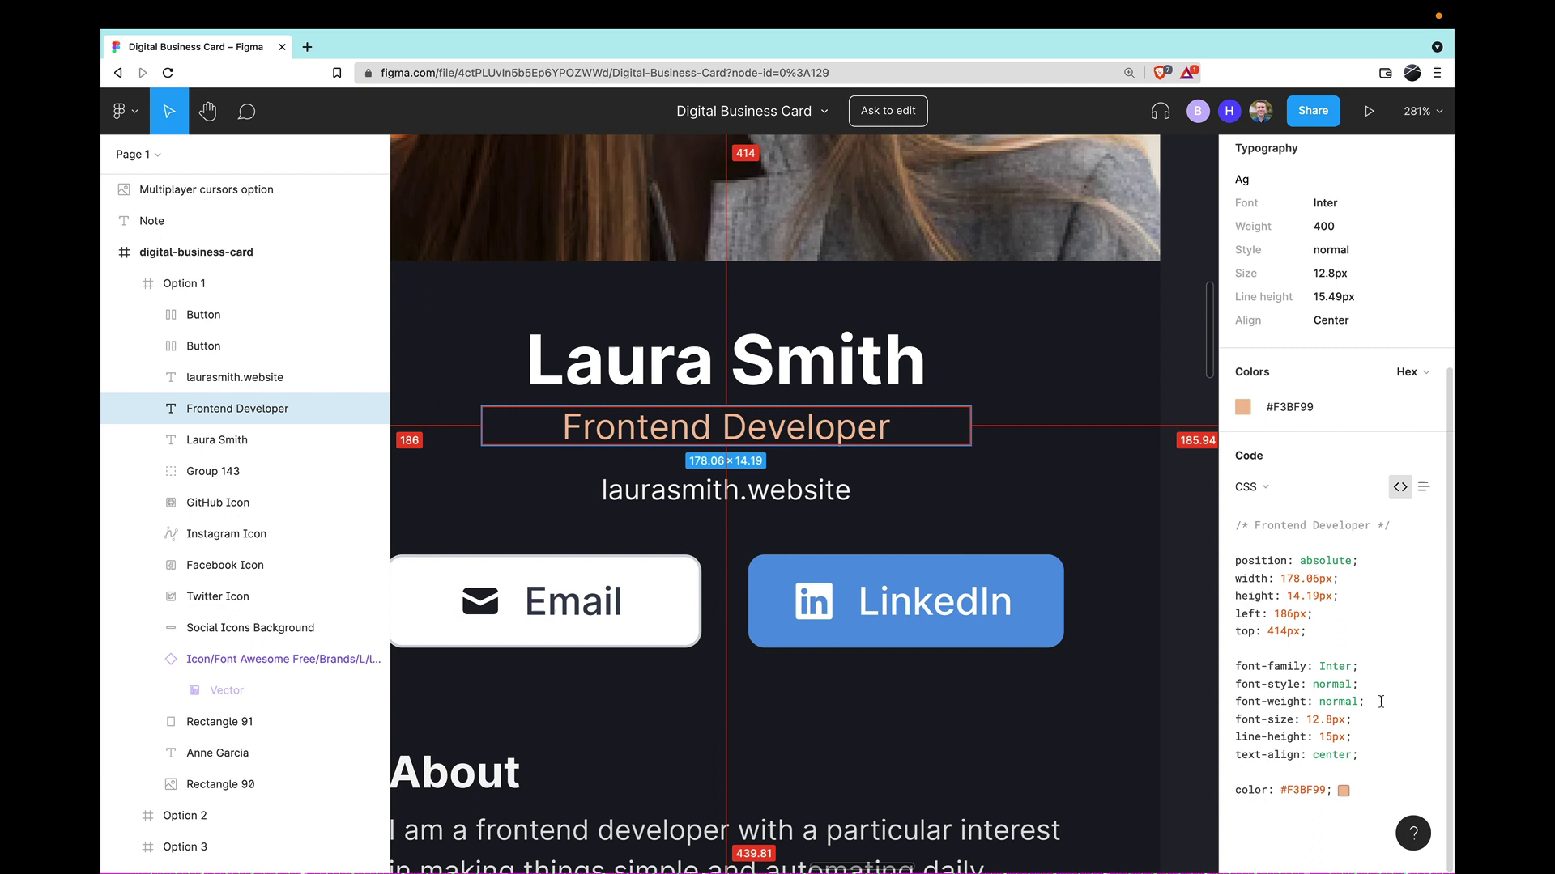
left_click_drag(1280, 721, 1346, 723)
left_click(1363, 725)
left_click_drag(1304, 716, 1390, 715)
left_click(1373, 719)
key("minus")
key("minus")
left_click(518, 494)
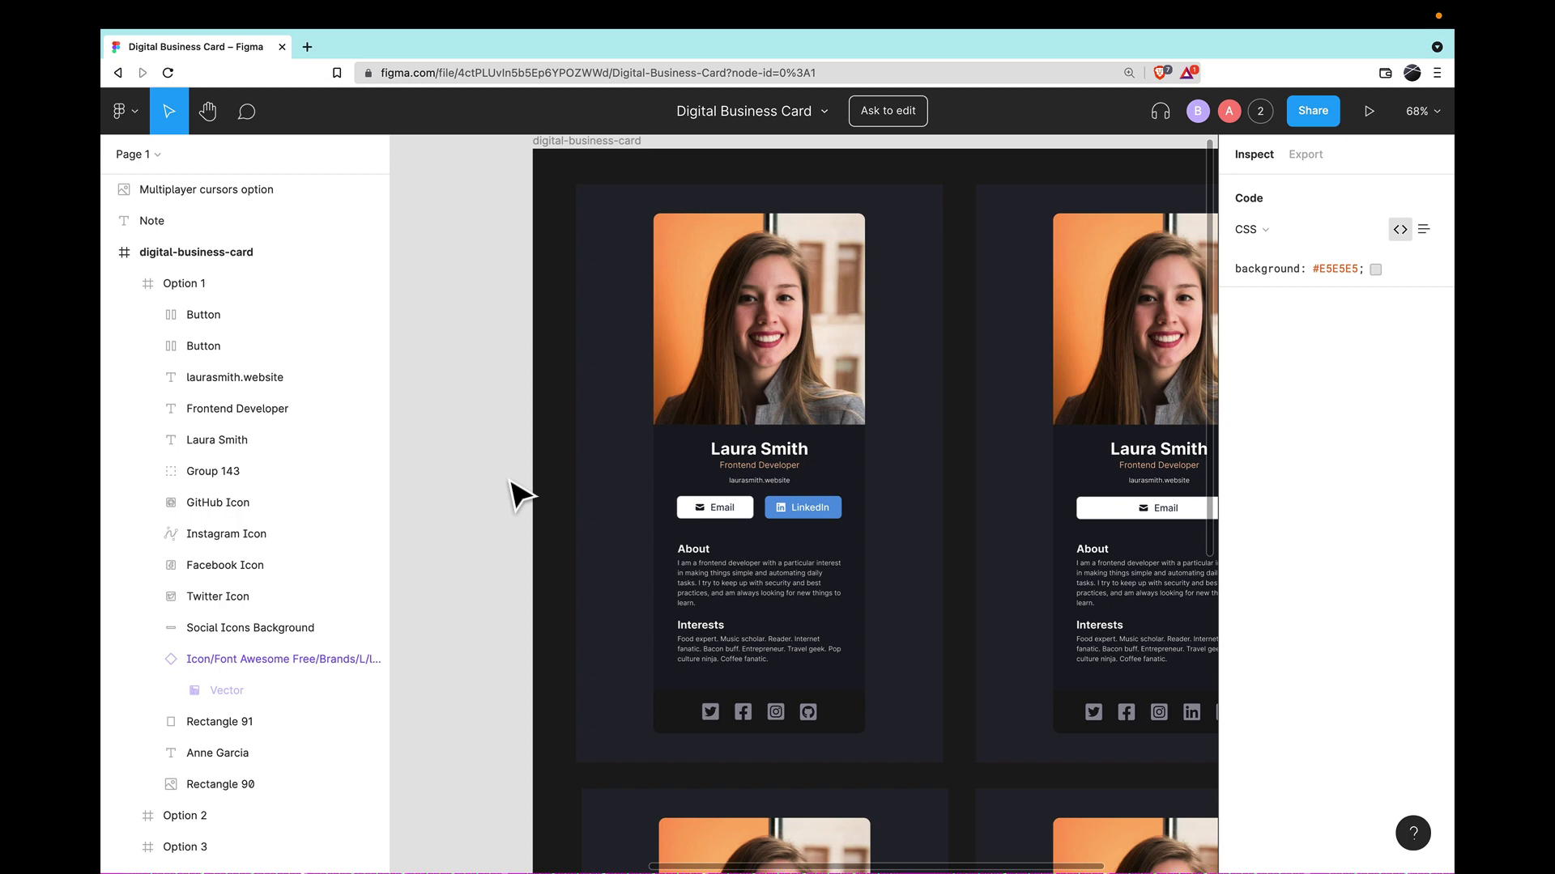
- Zoom in on the card's About heading, then zoom back out to about 217%
scroll(697, 559, "up", 10)
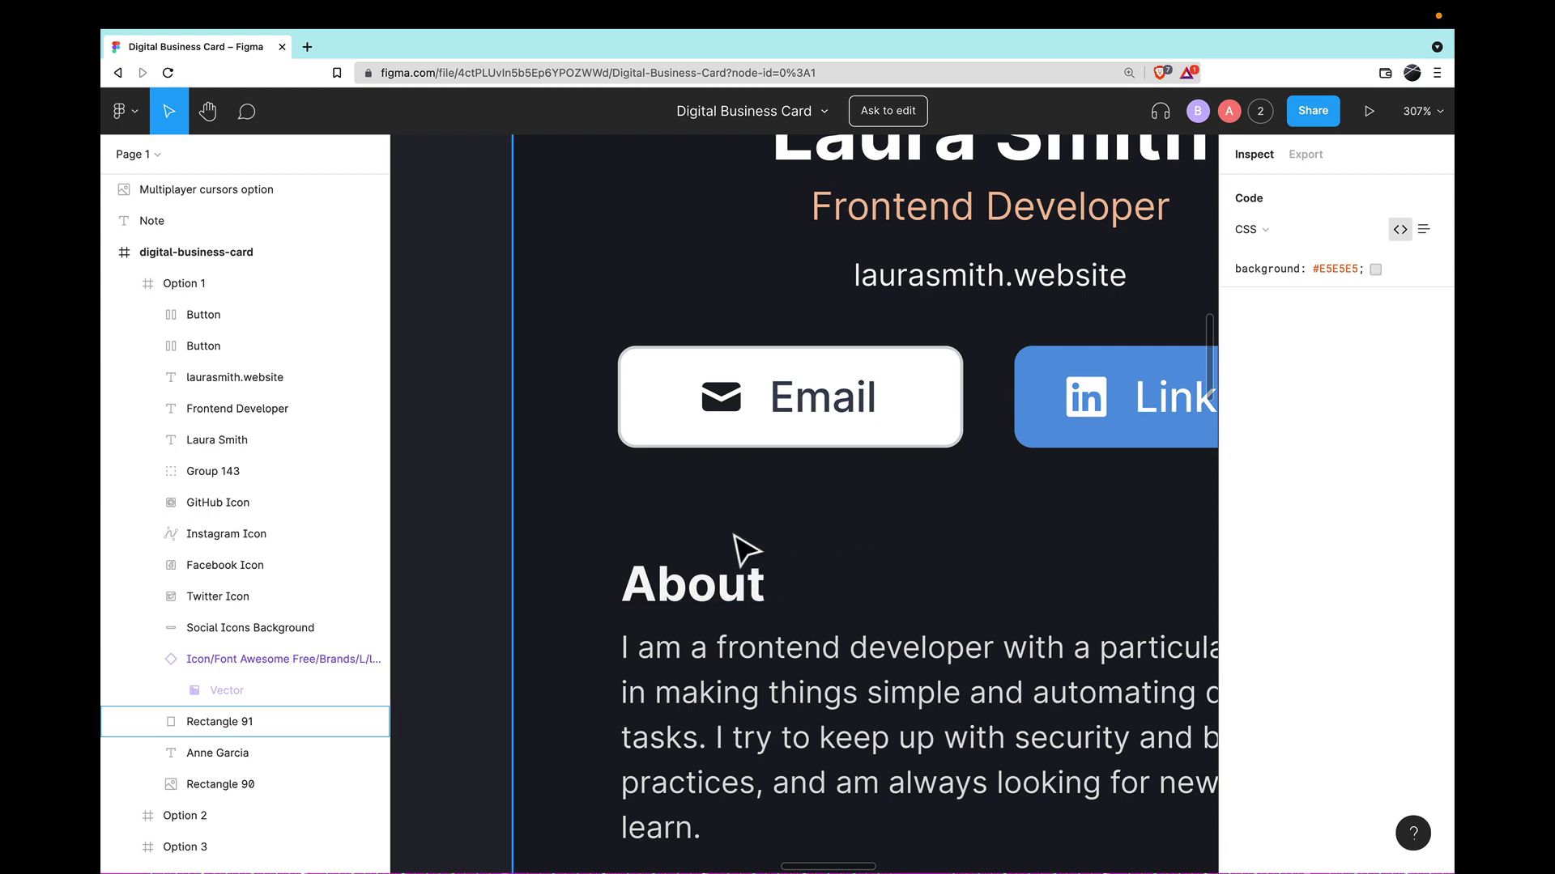
scroll(816, 511, "down", 3)
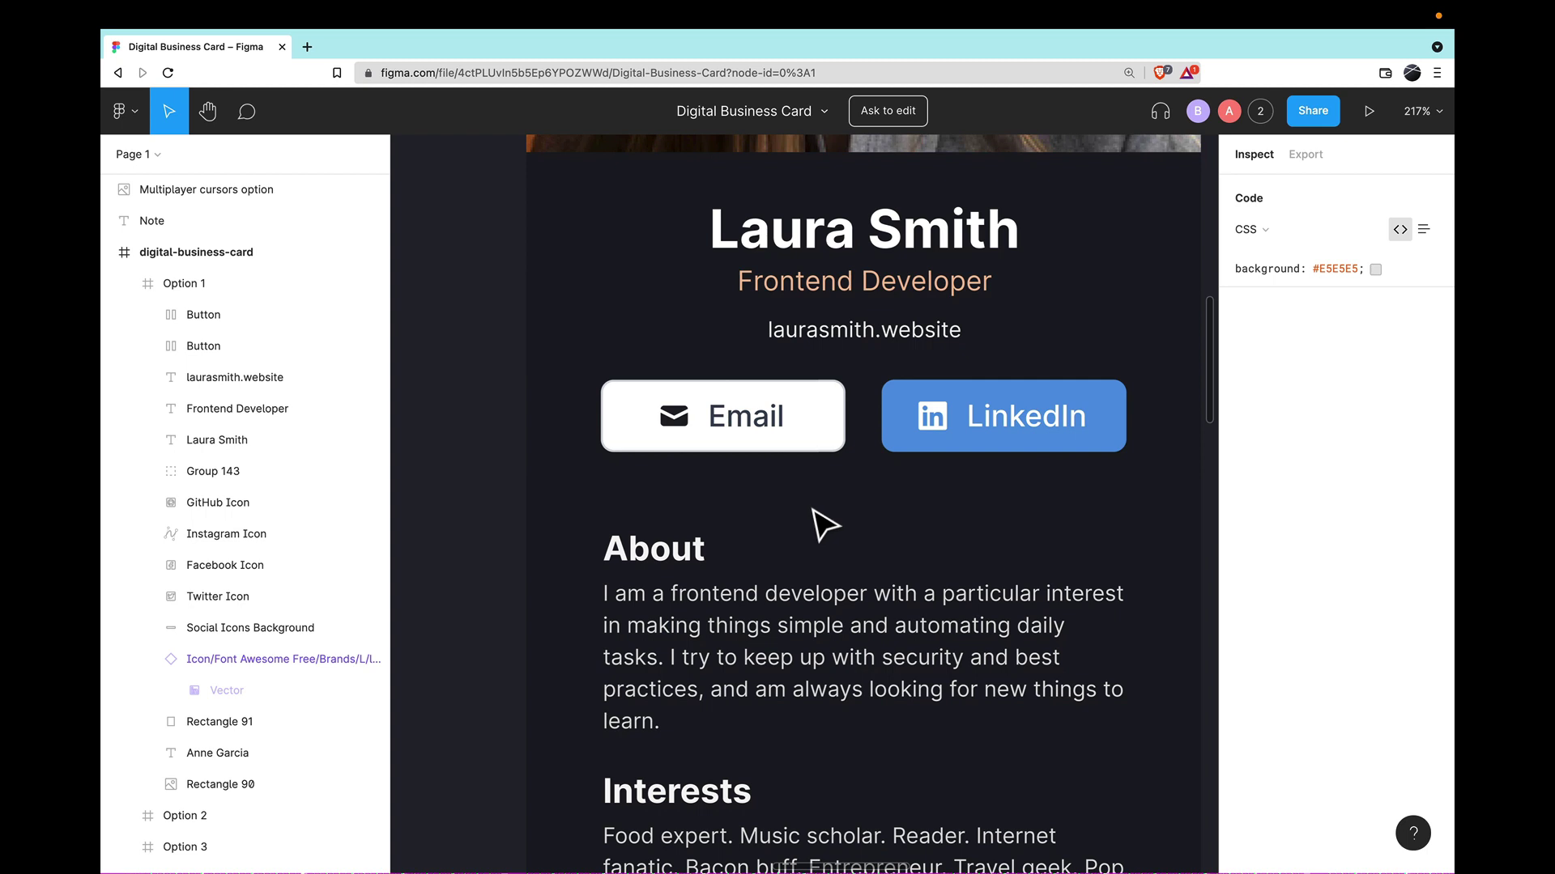
- Inspect the Email button (115×34, 6px radius), its envelope icon, label, and 17px gap to LinkedIn
left_click(648, 447)
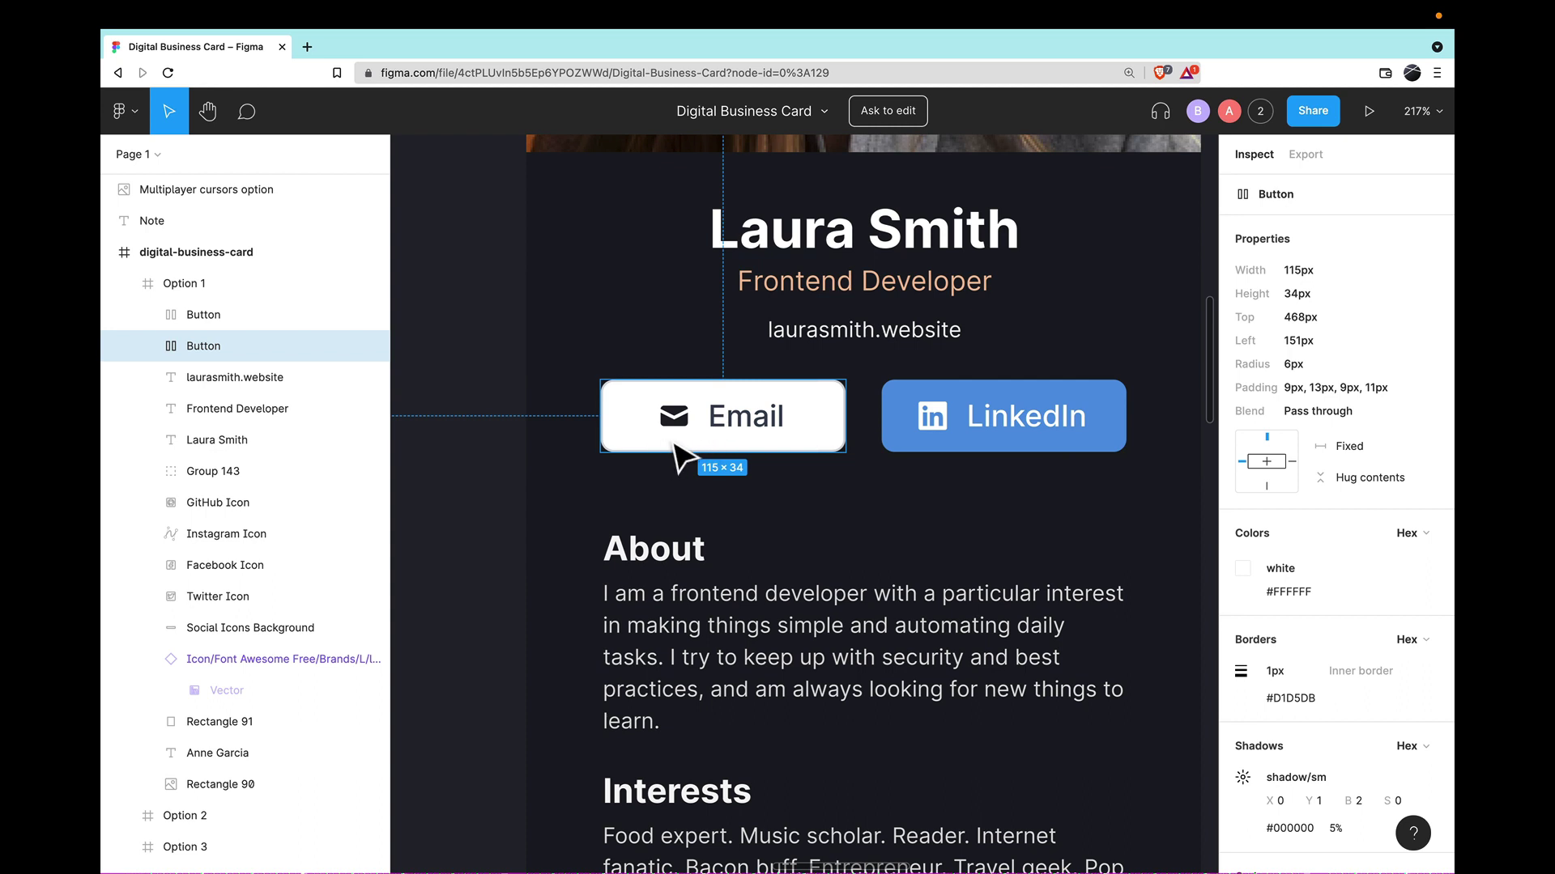
mouse_move(671, 550)
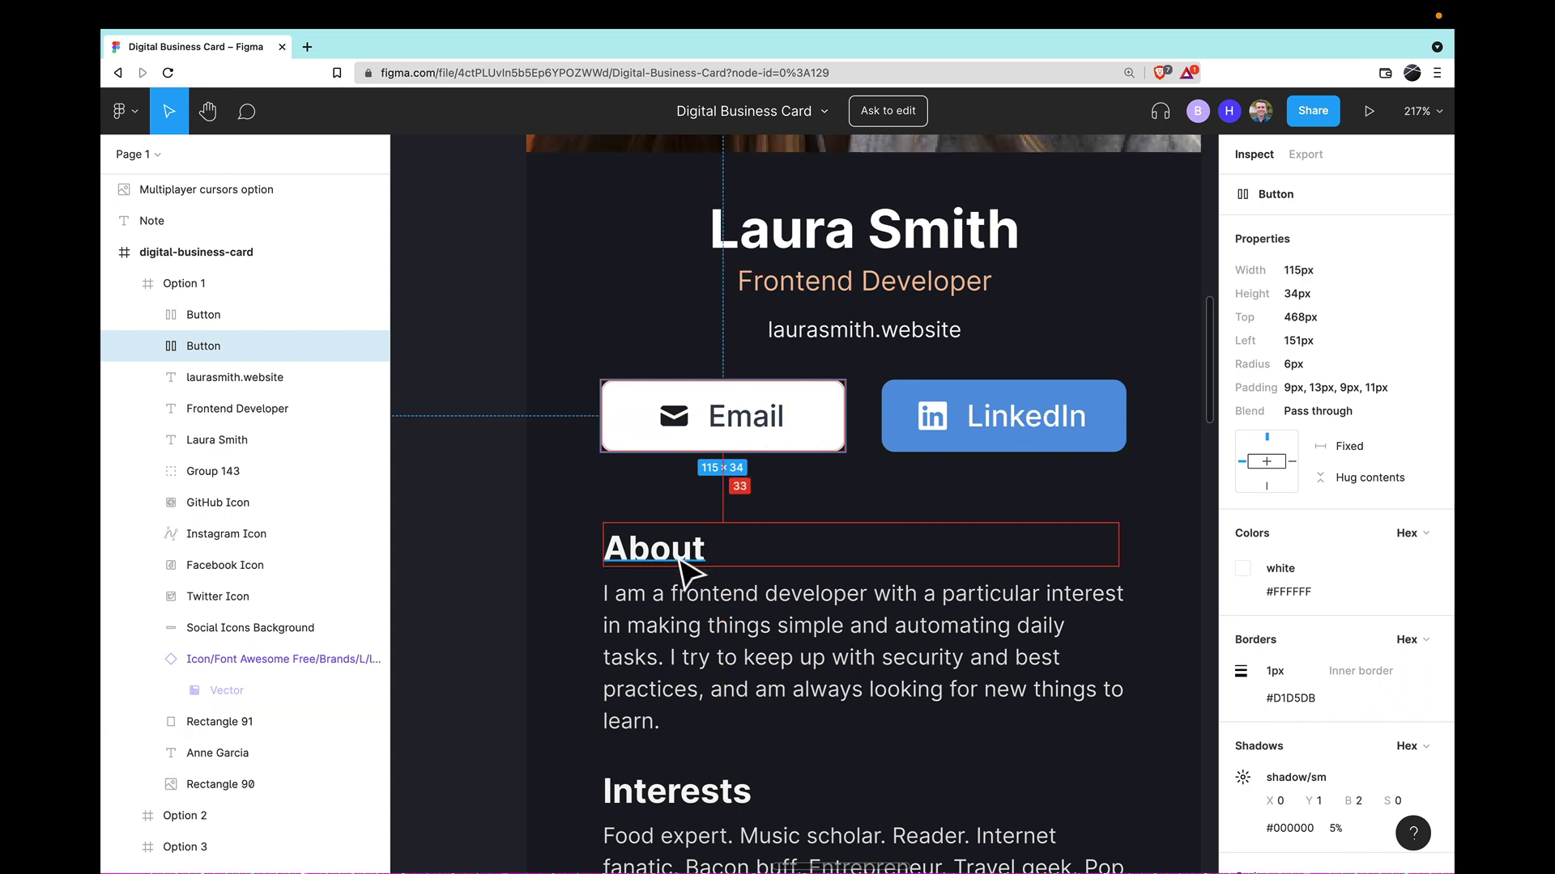
double_click(694, 427)
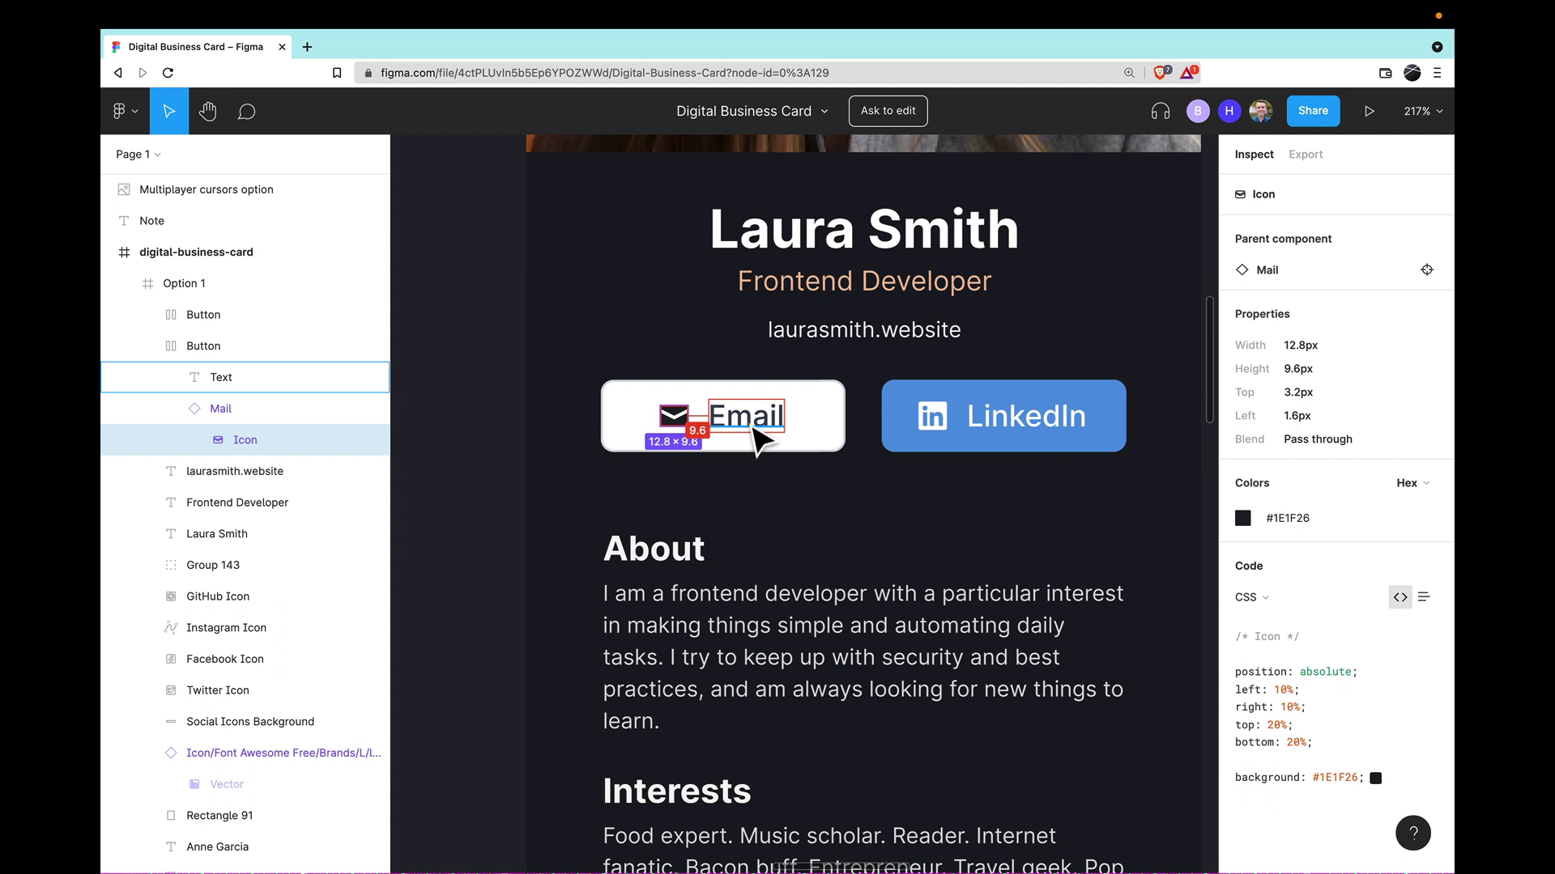
left_click(749, 431)
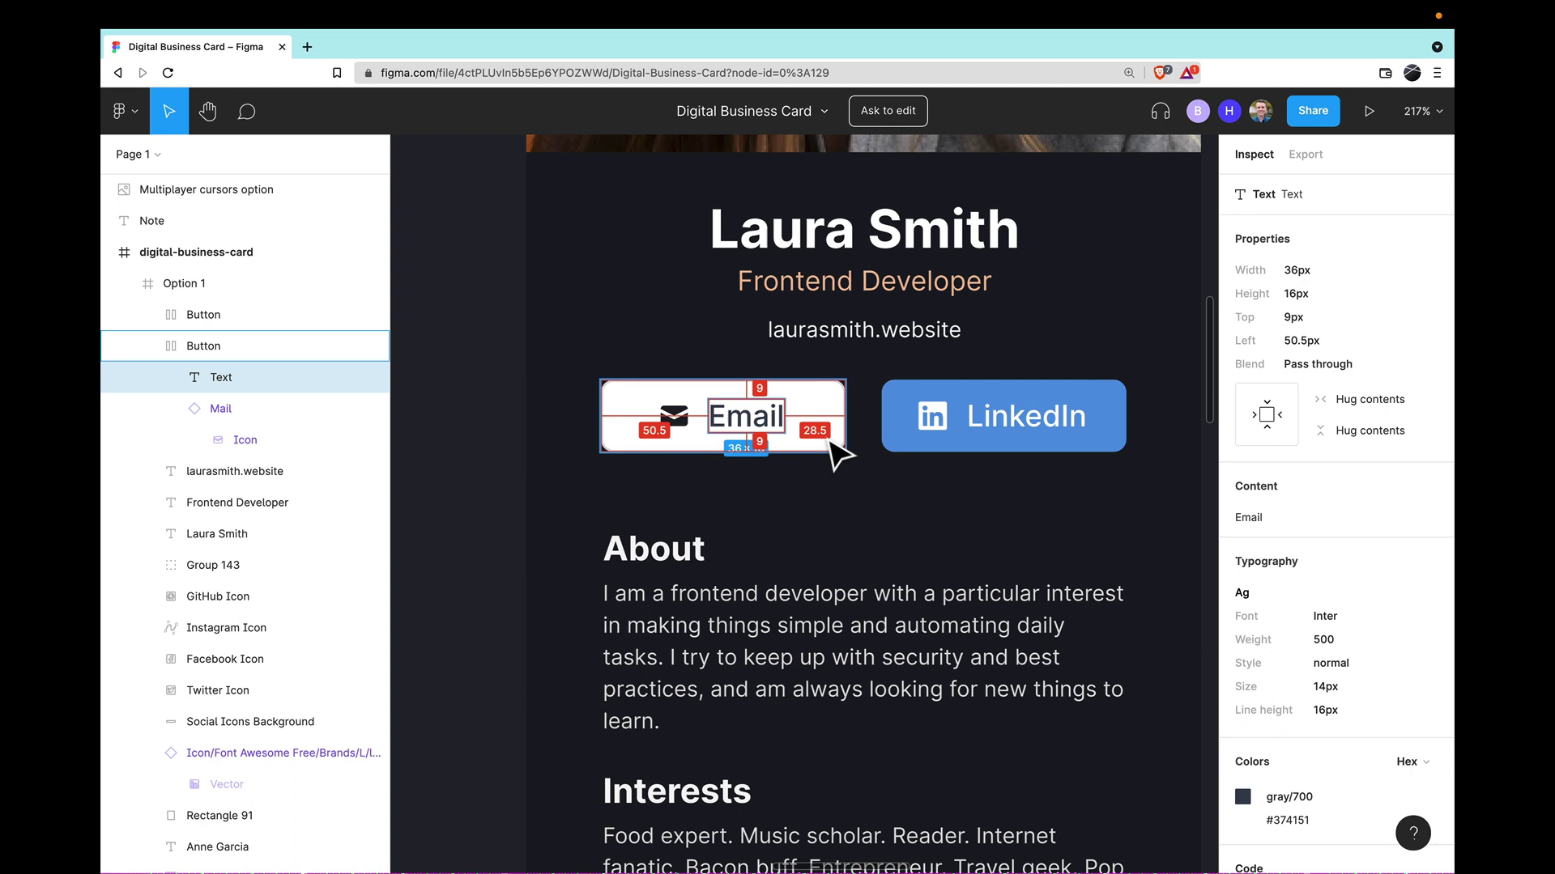
left_click(679, 419)
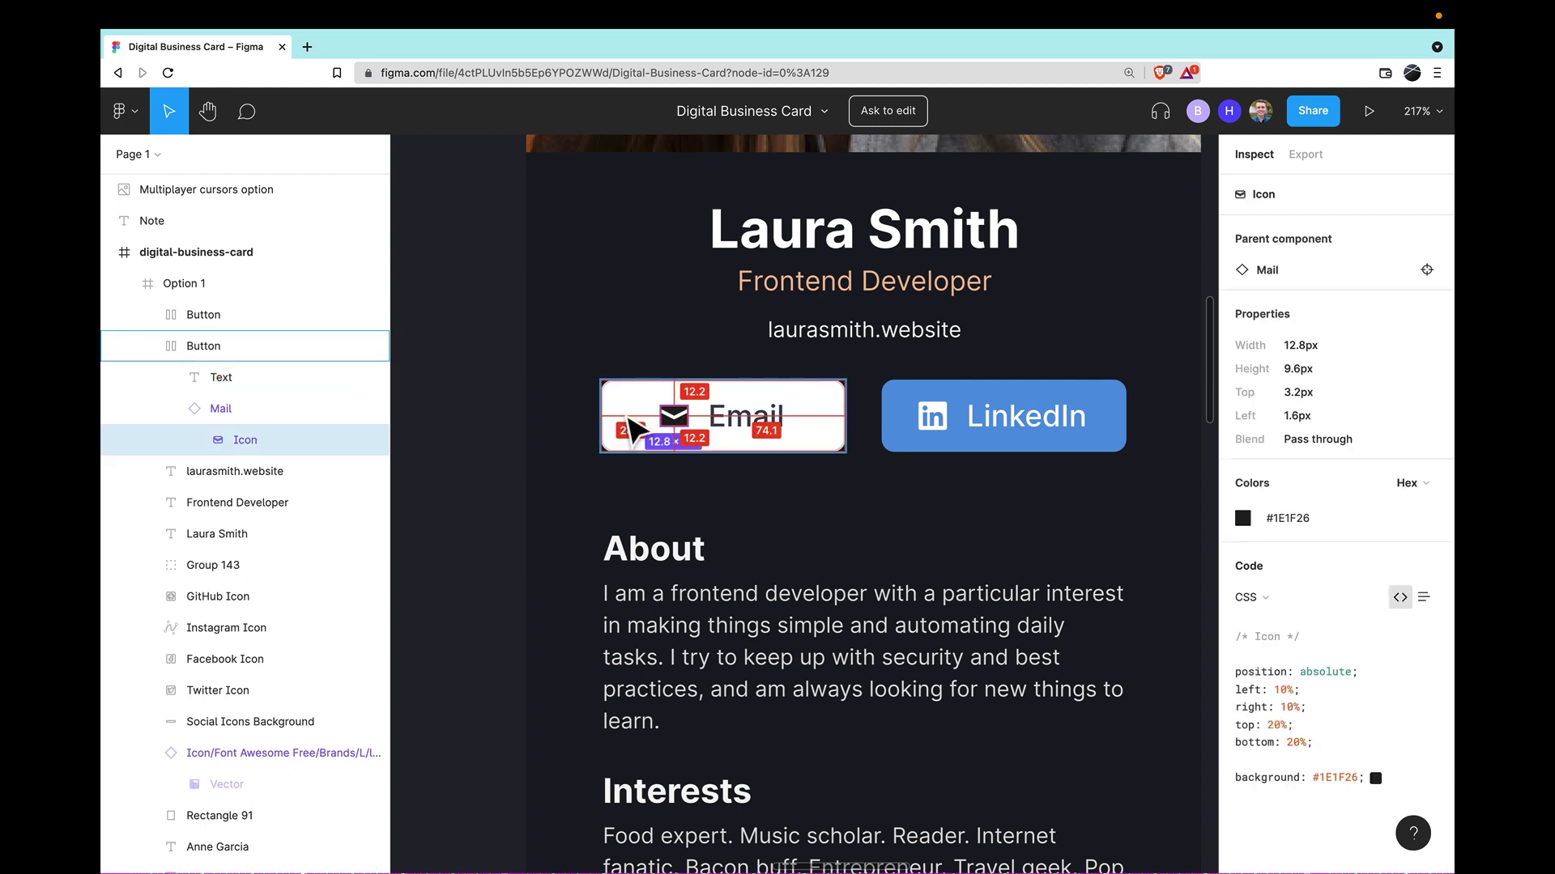
left_click(817, 415)
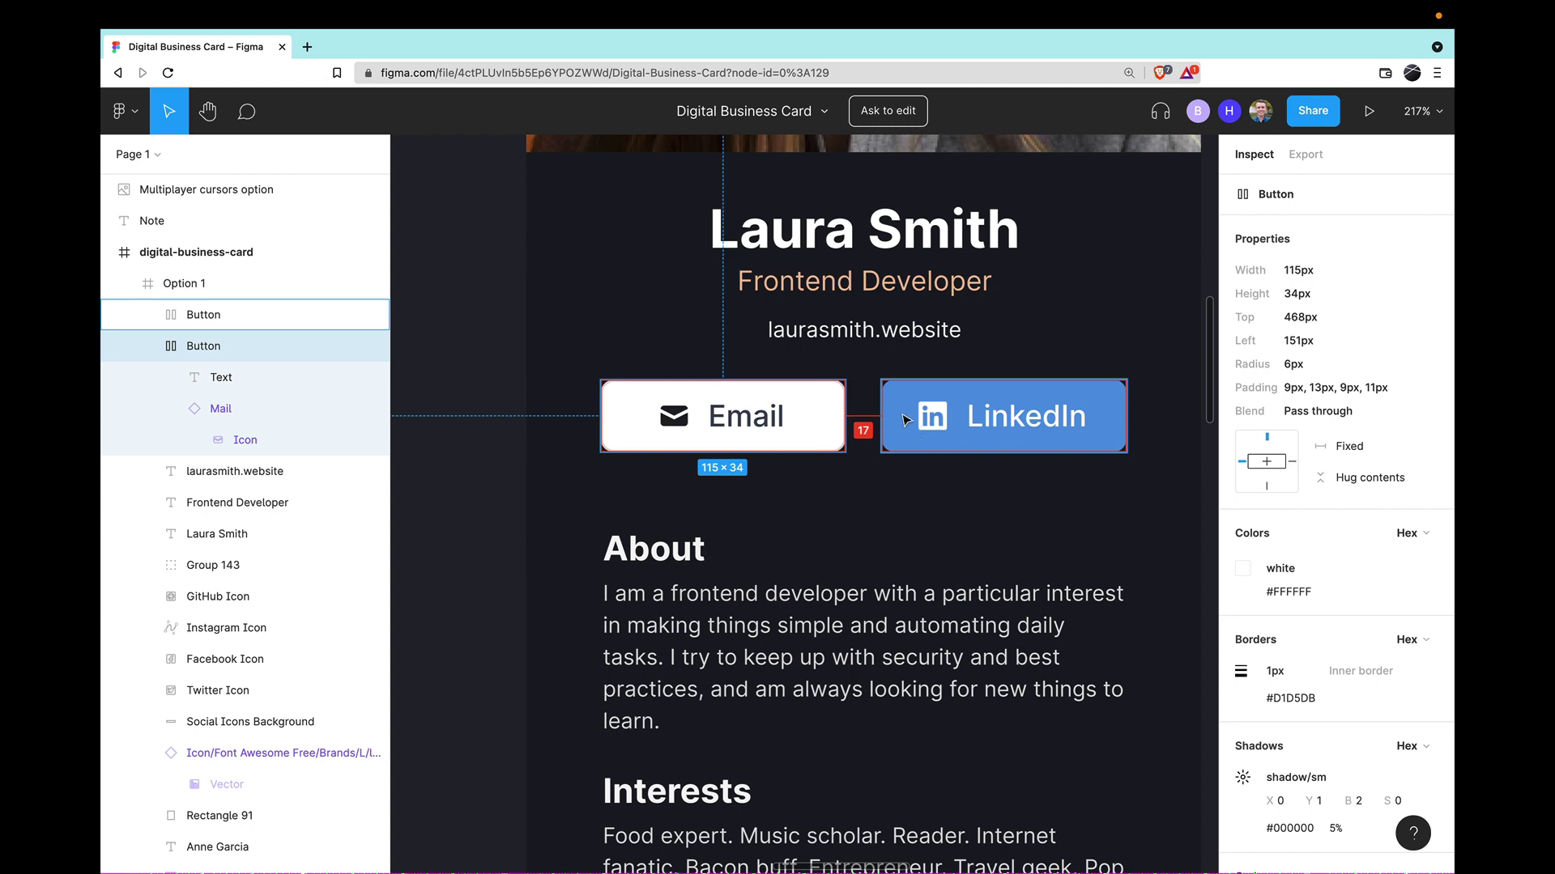
- Inspect the profile photo's 317×317 size and rounded top corners
scroll(906, 419, "down", 10)
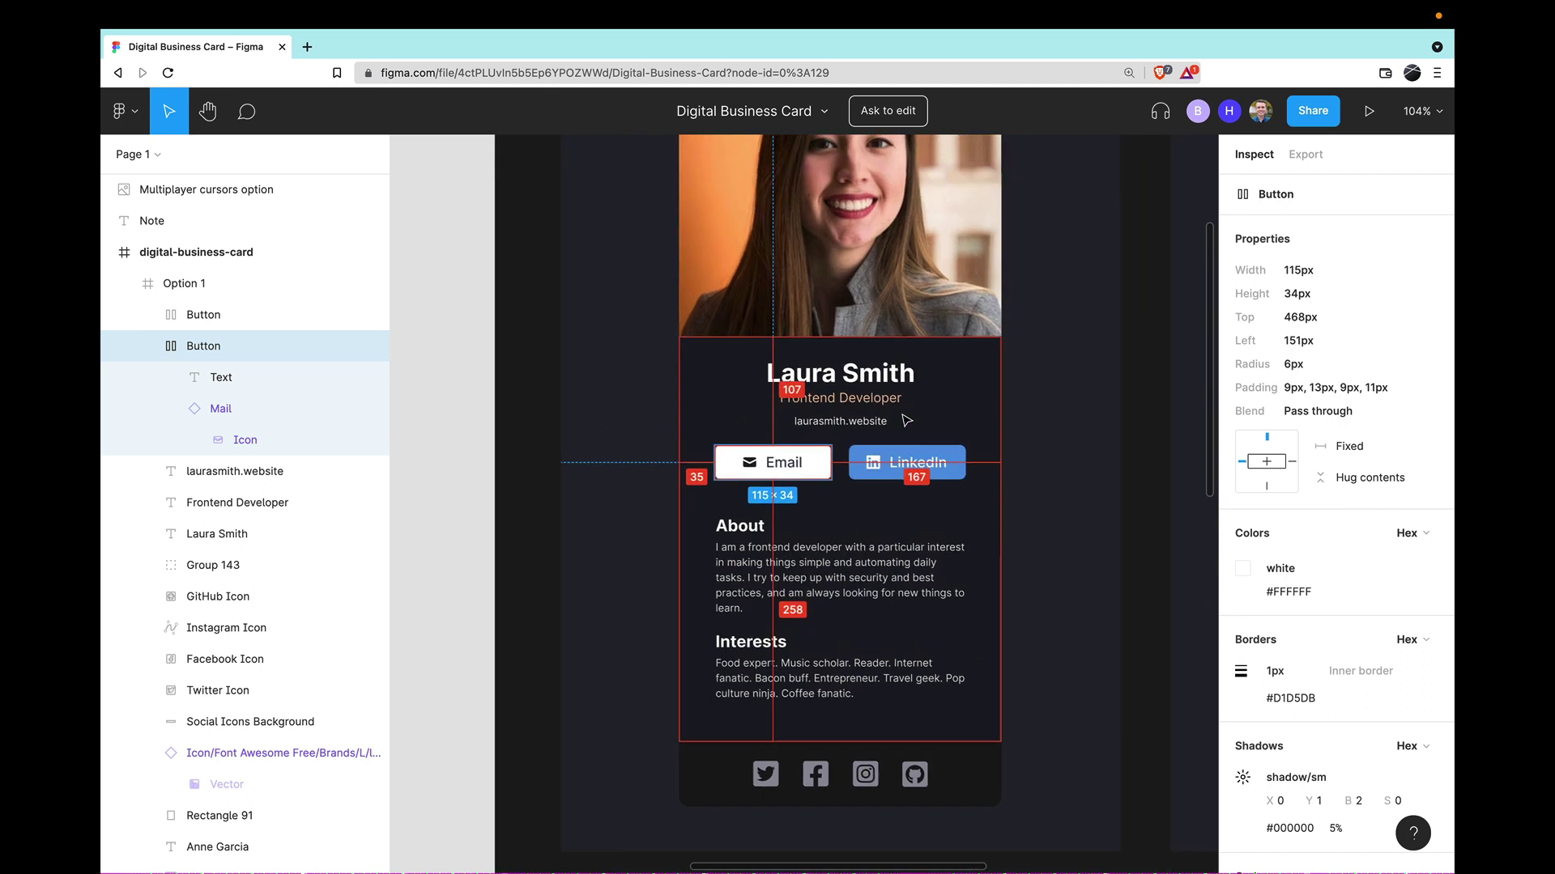
scroll(906, 419, "up", 2)
scroll(906, 419, "right", 2)
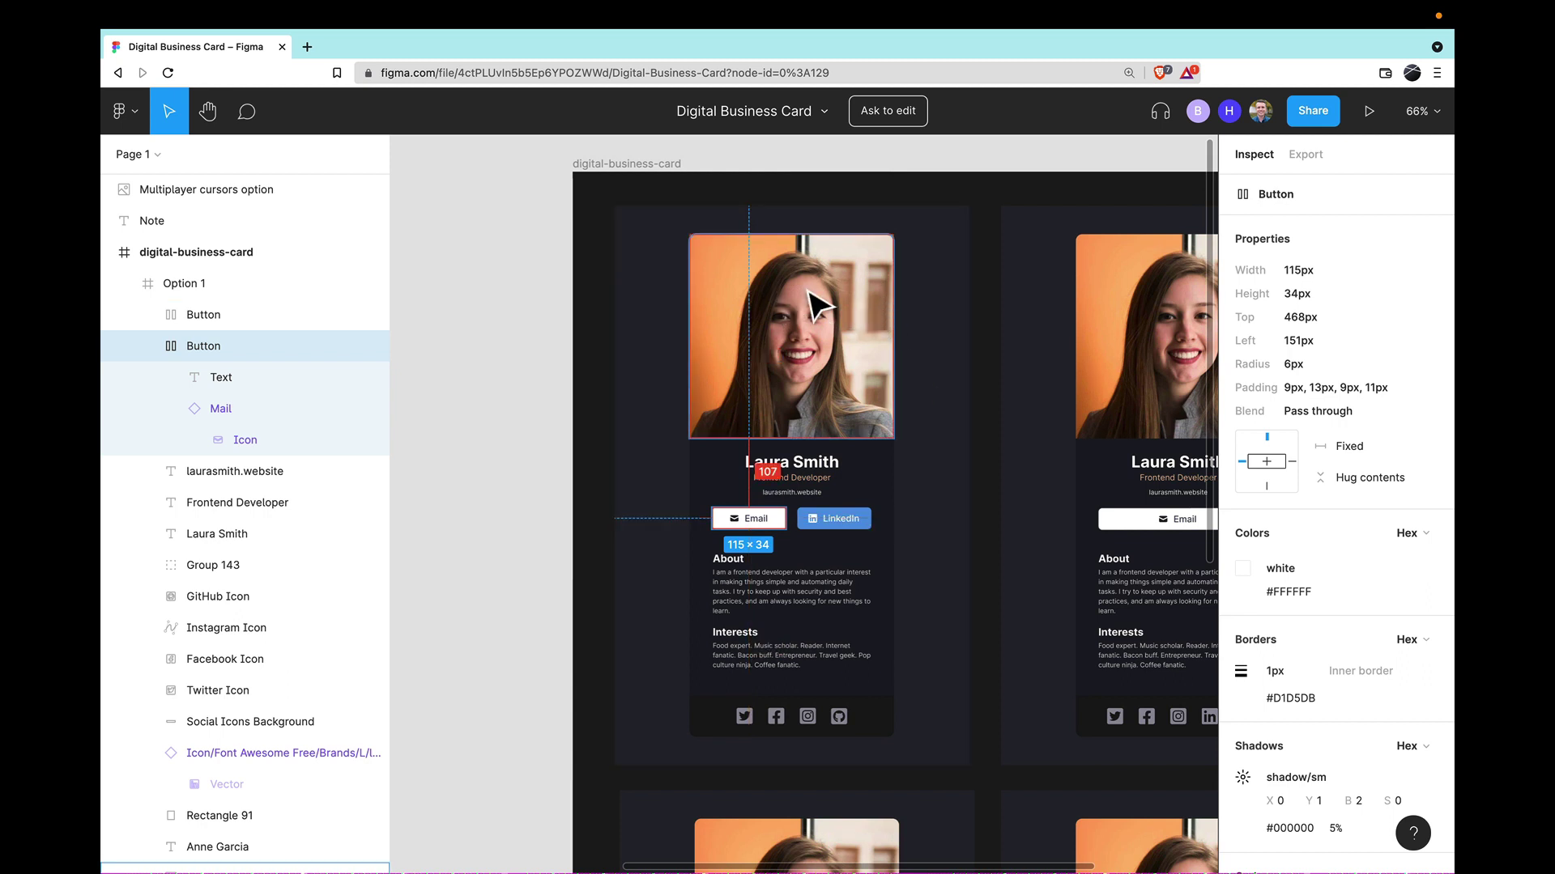
left_click(713, 279)
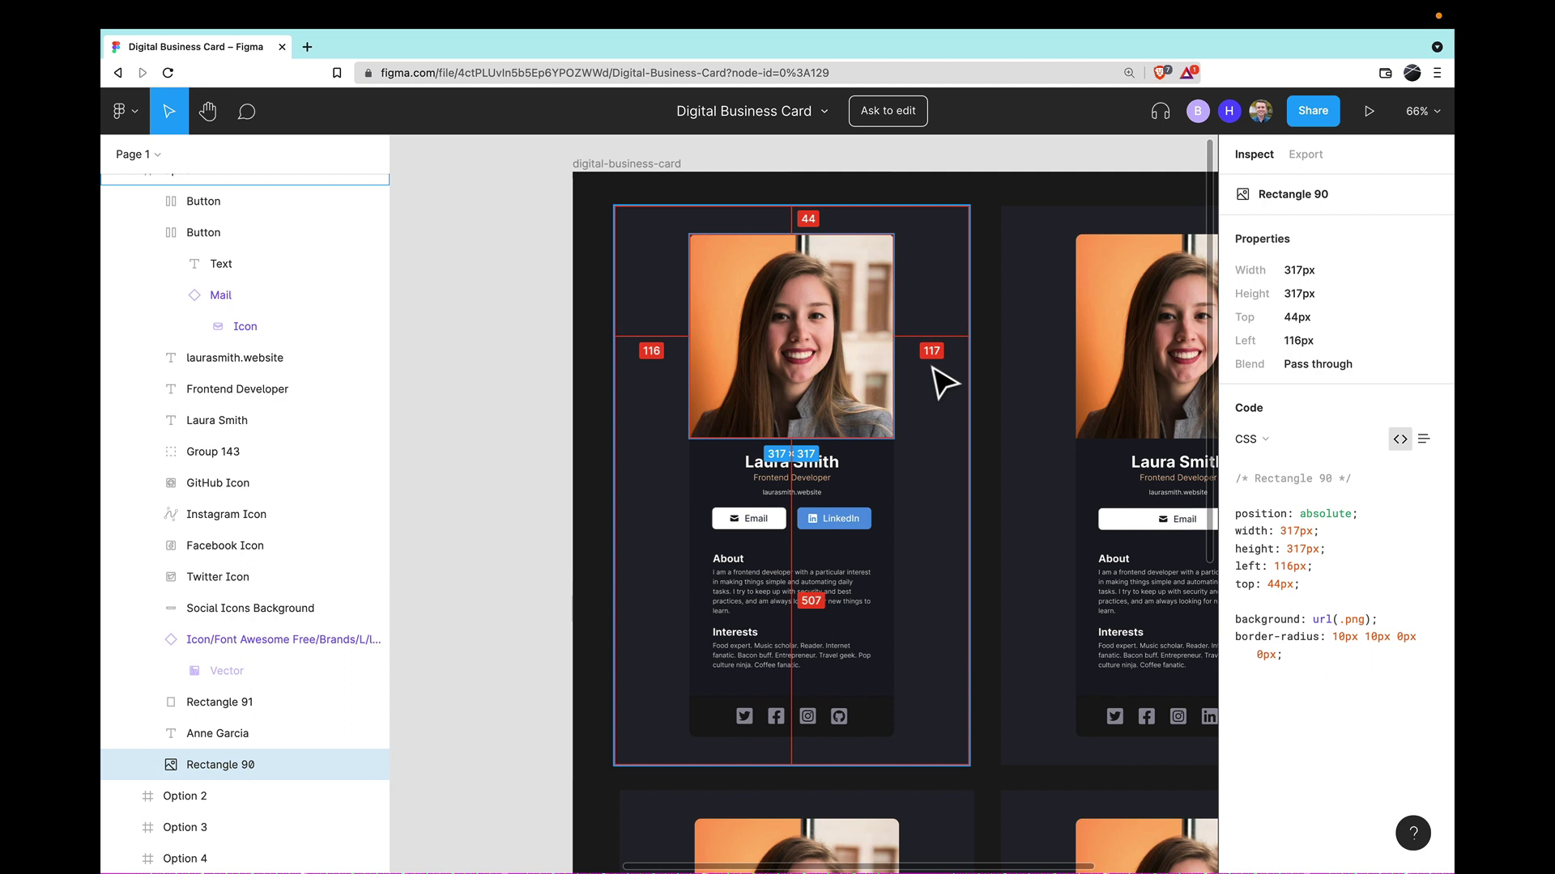
- Inspect the LinkedIn button's label typography and its #5093E2 fill
left_click(846, 526)
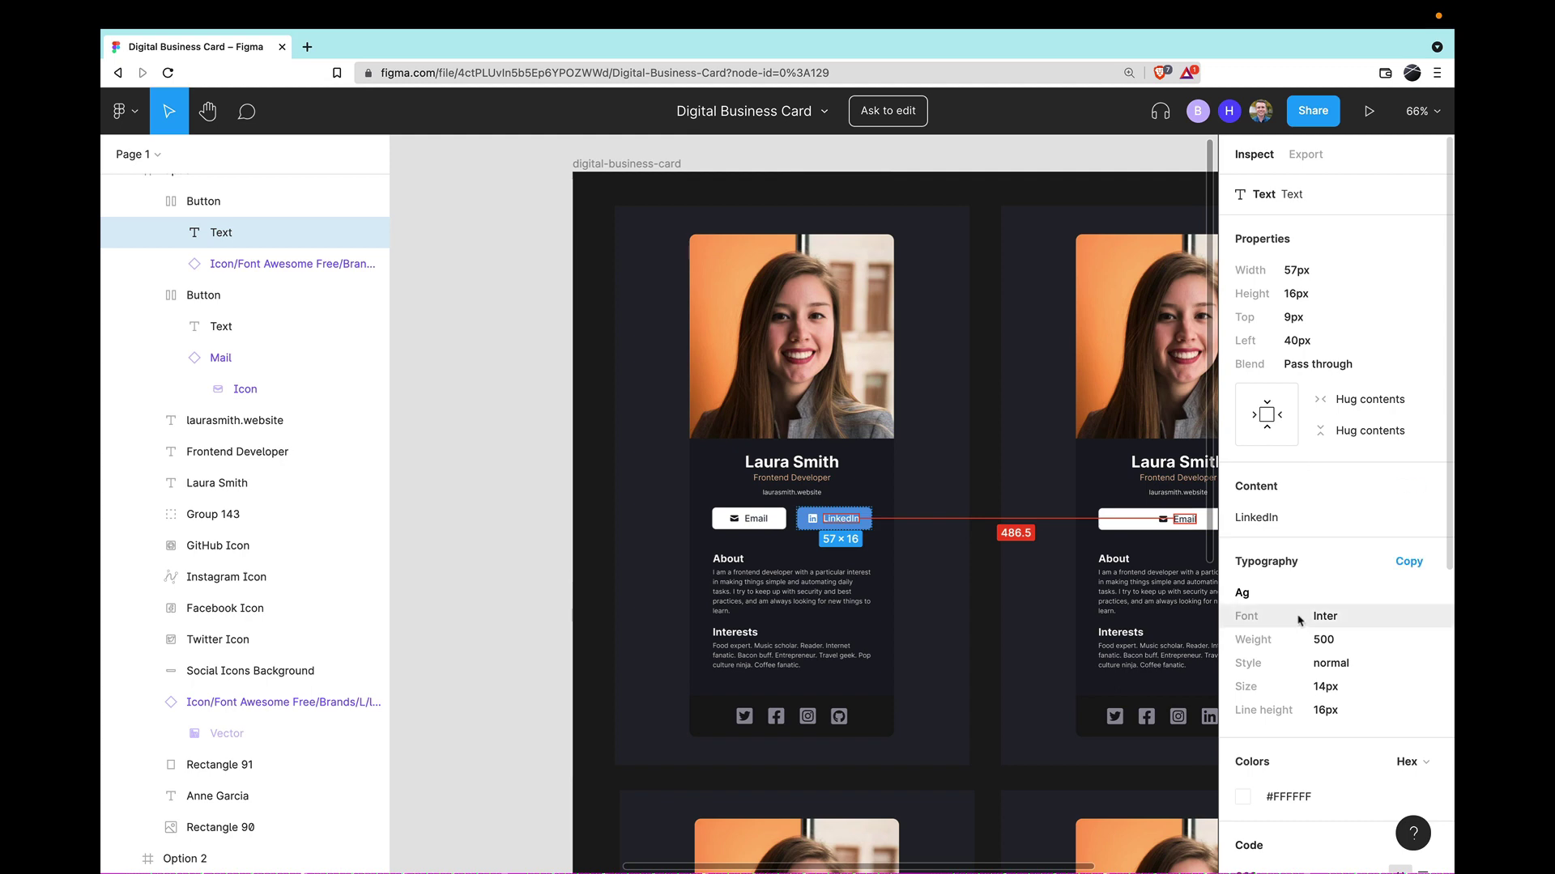
scroll(780, 522, "up", 5)
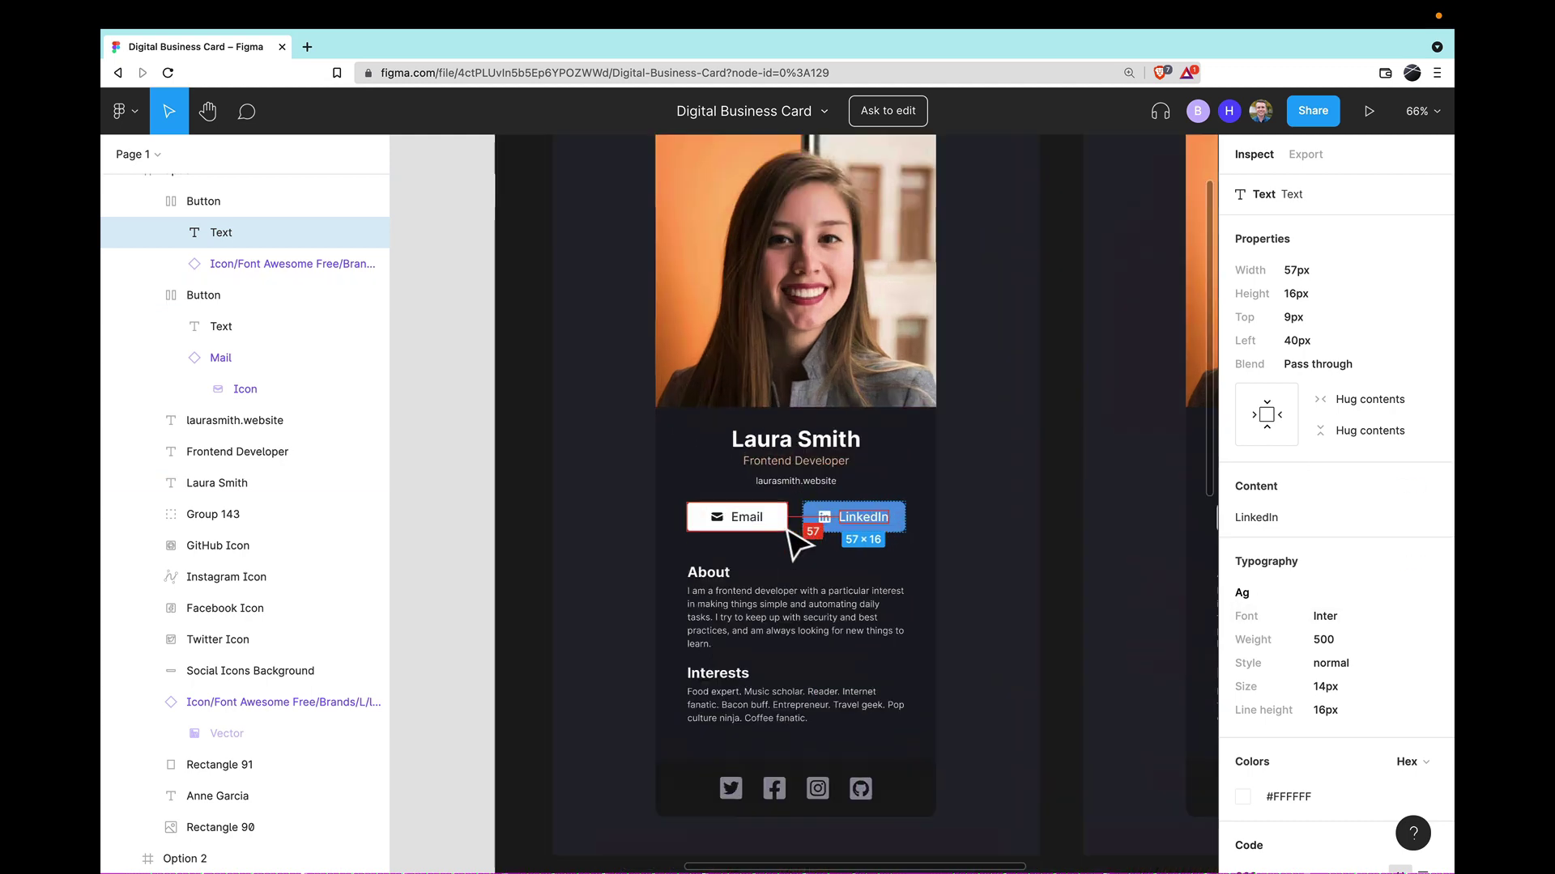
left_click(847, 535)
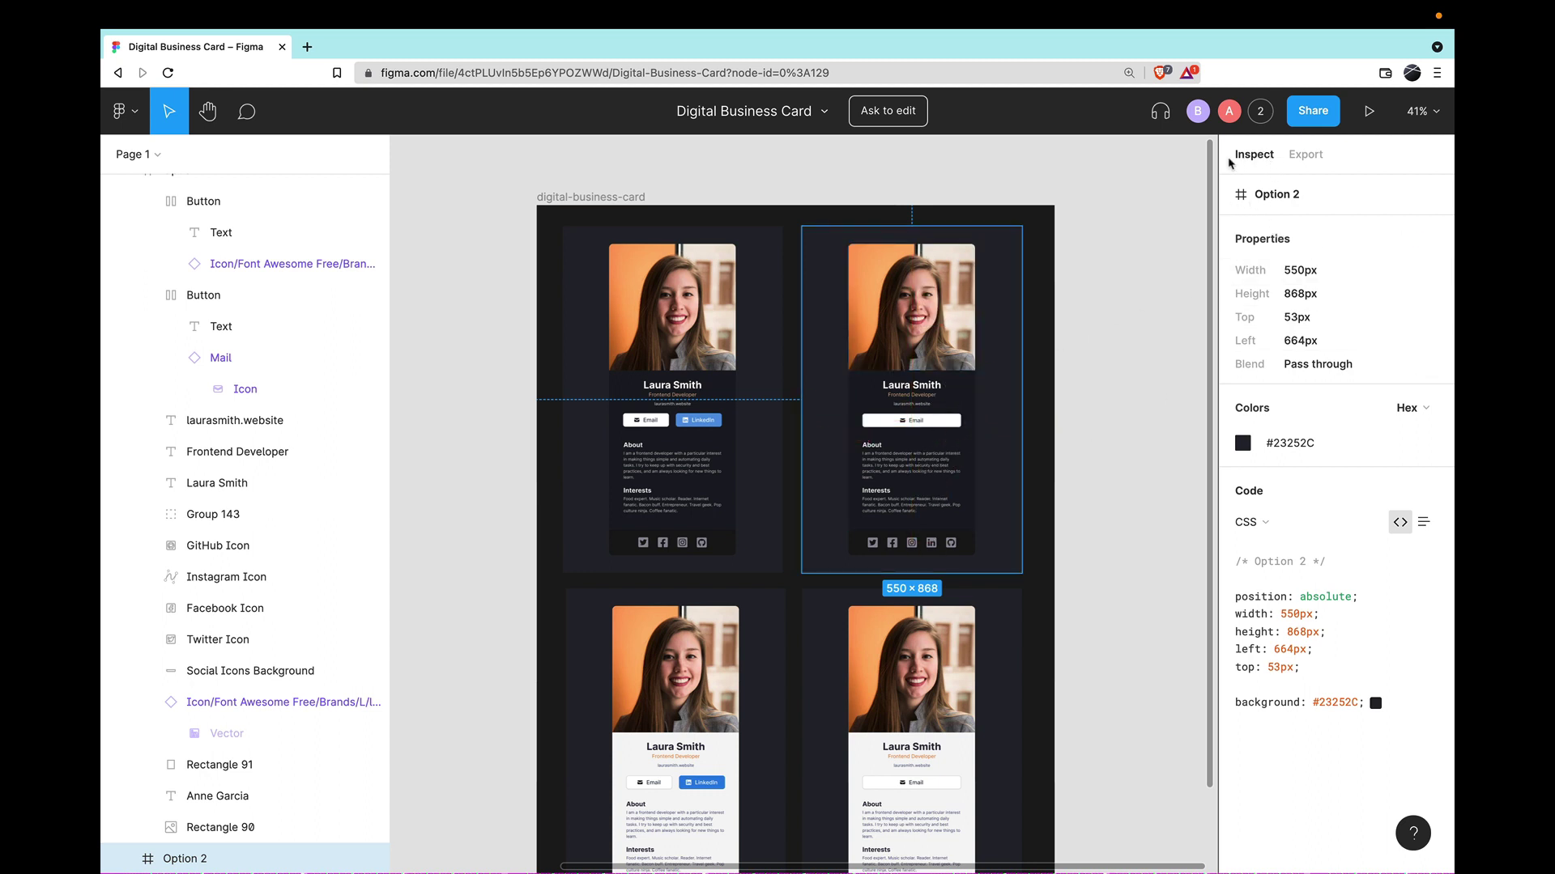
- Inspect the Twitter, Facebook, Instagram and GitHub icons in turn; GitHub reads 25 × 25 px, #918E9B
scroll(680, 566, "up", 5)
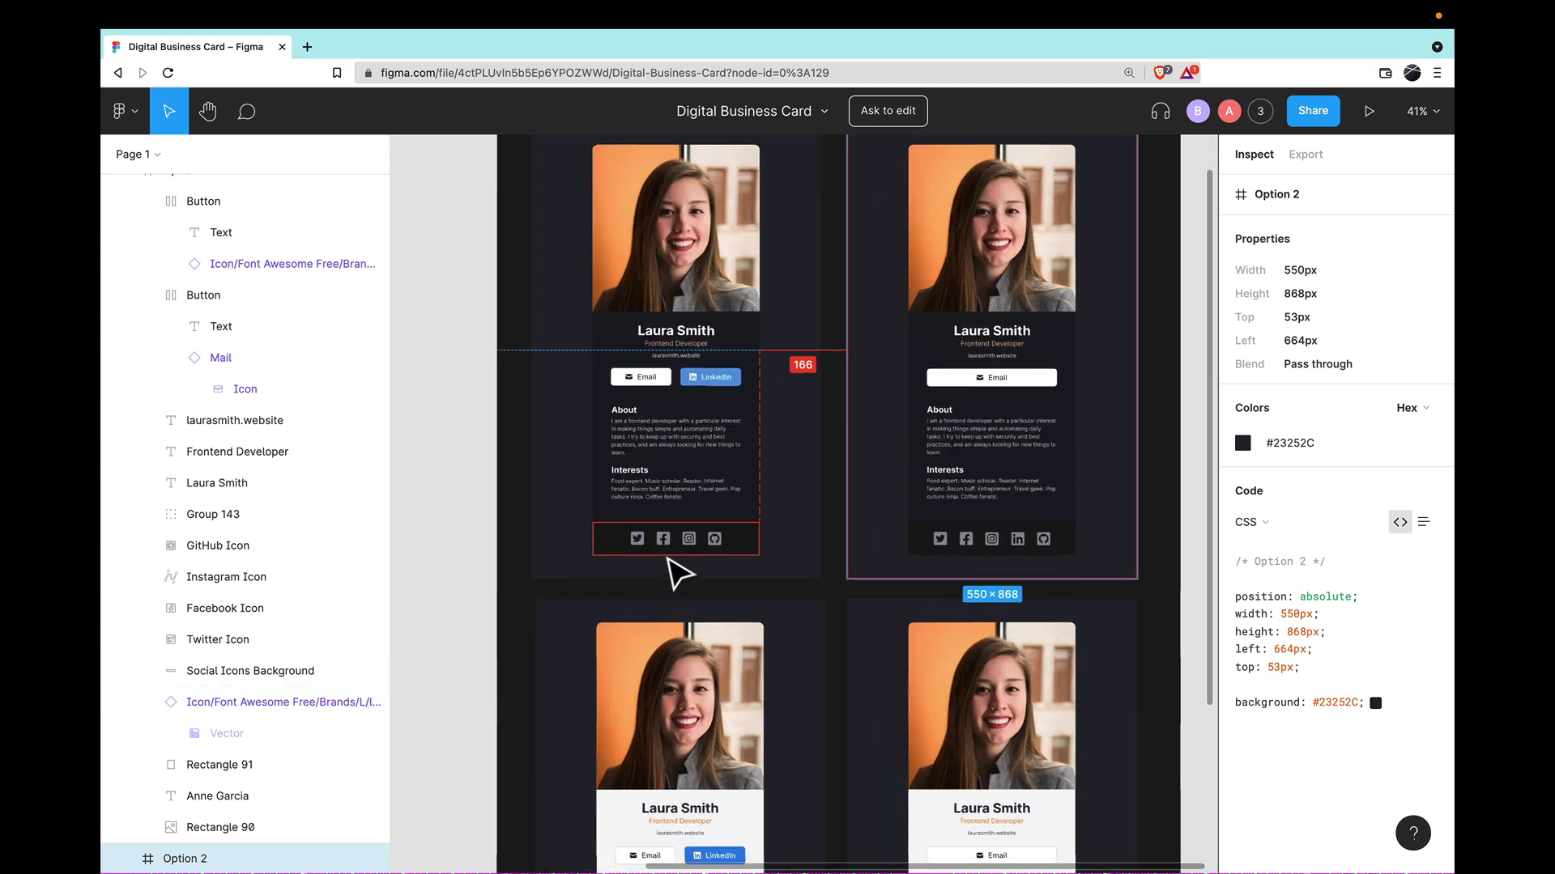
scroll(670, 560, "up", 3)
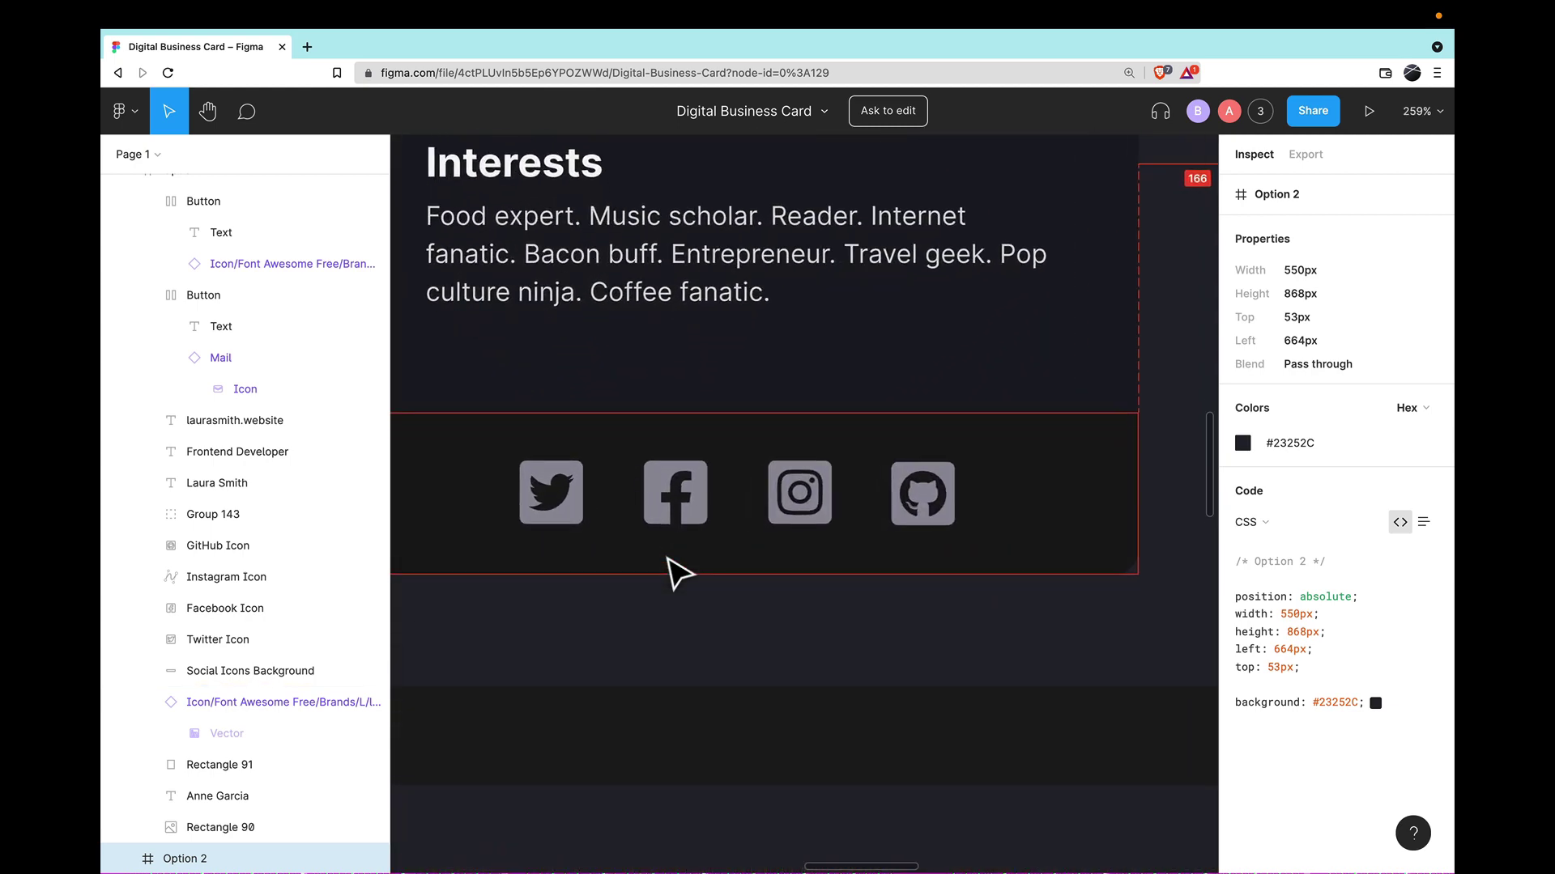
left_click(580, 522)
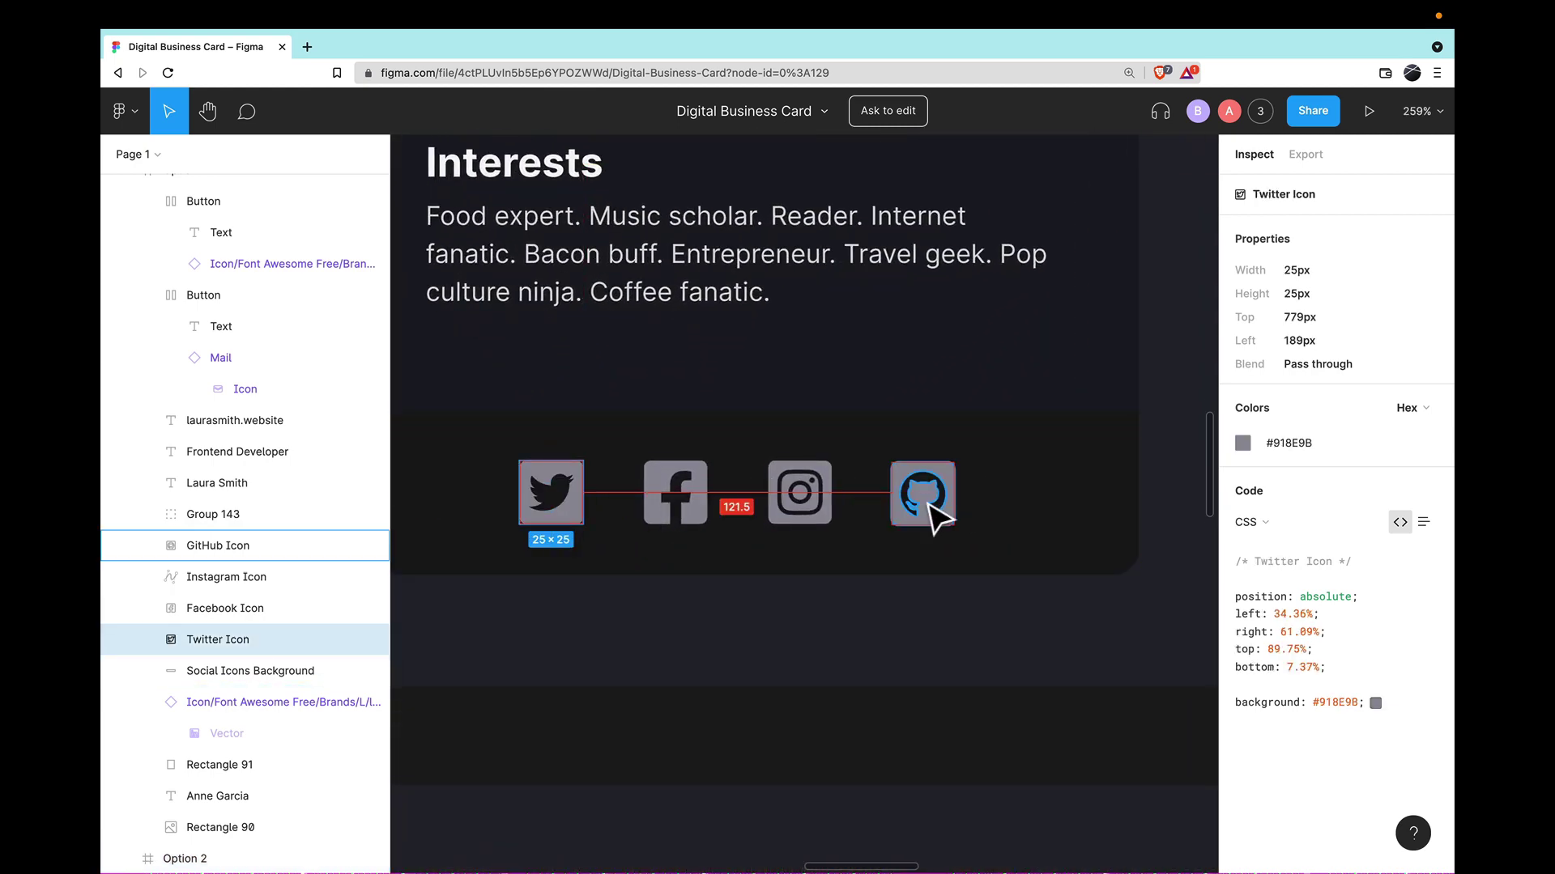
left_click(698, 523)
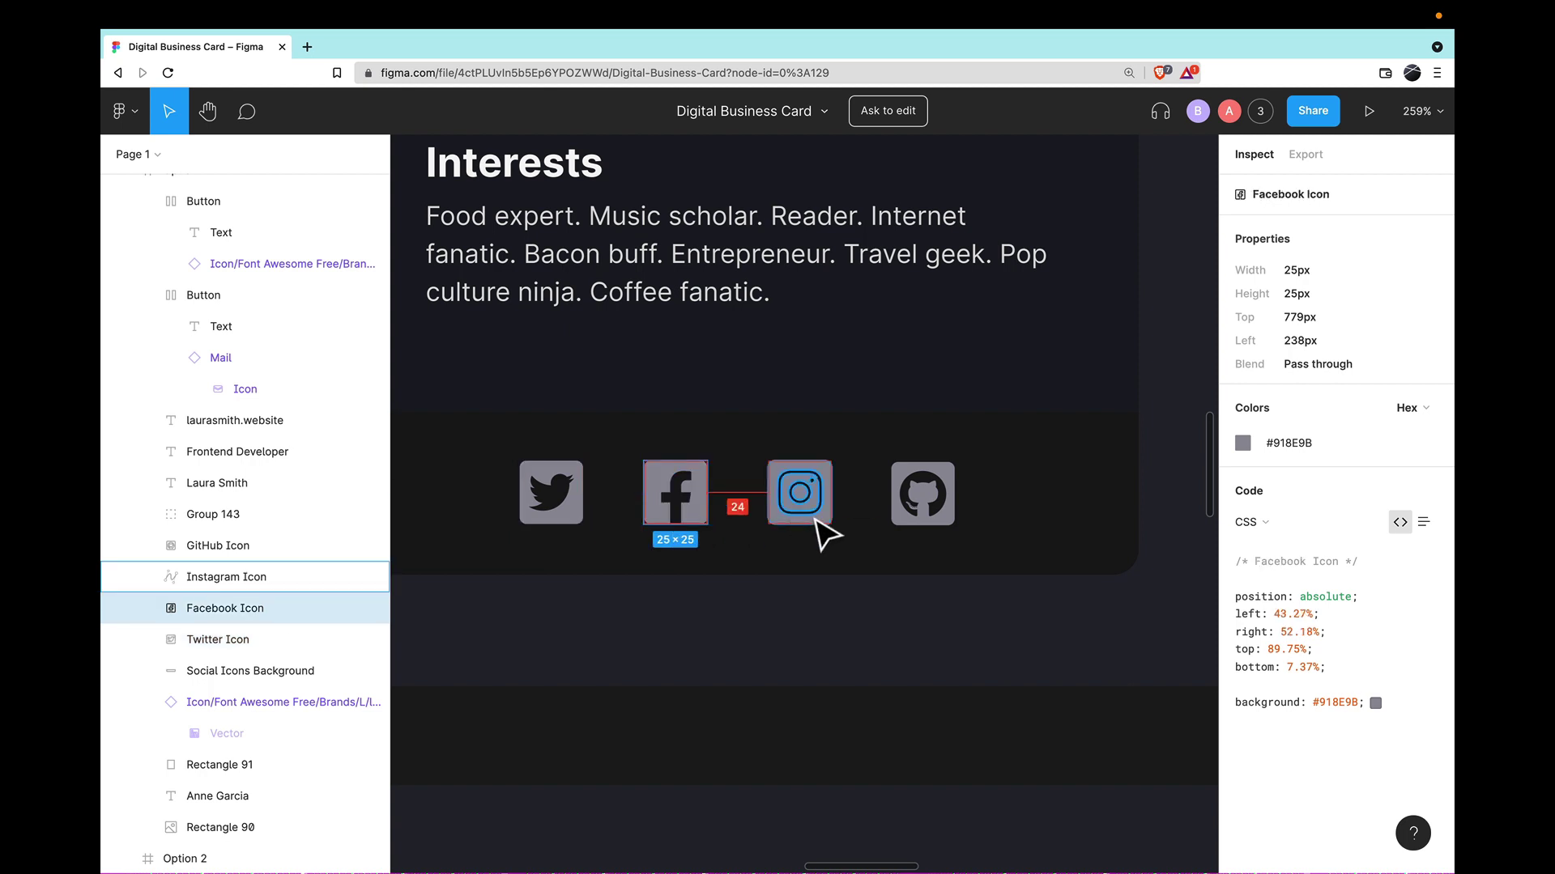
left_click(816, 523)
left_click(921, 526)
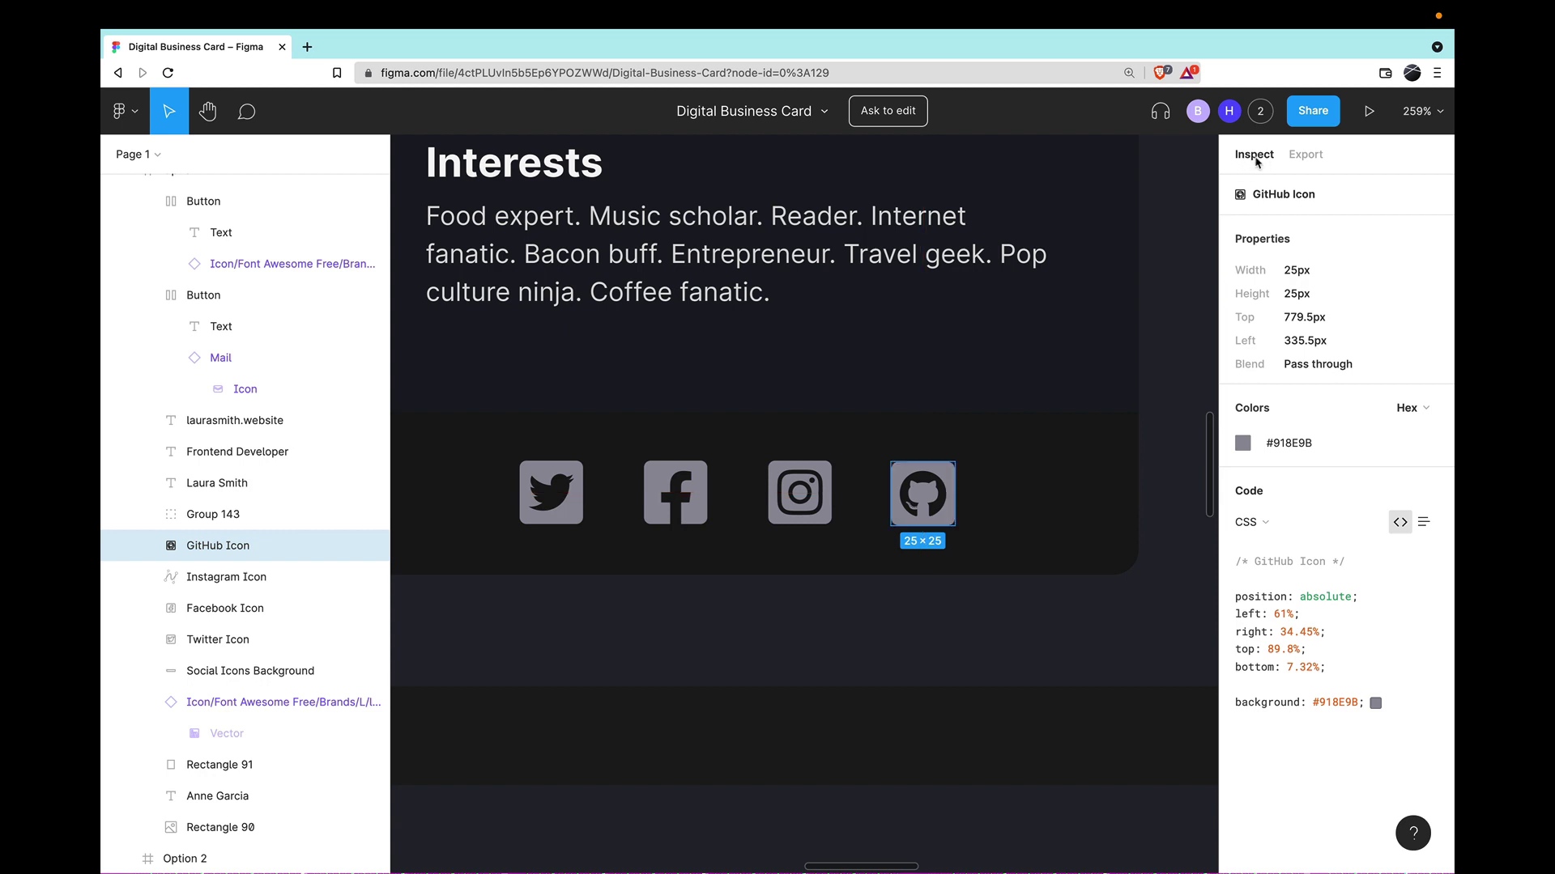
- Add a 1x PNG export setting to the GitHub icon and display its export preview
left_click(1307, 155)
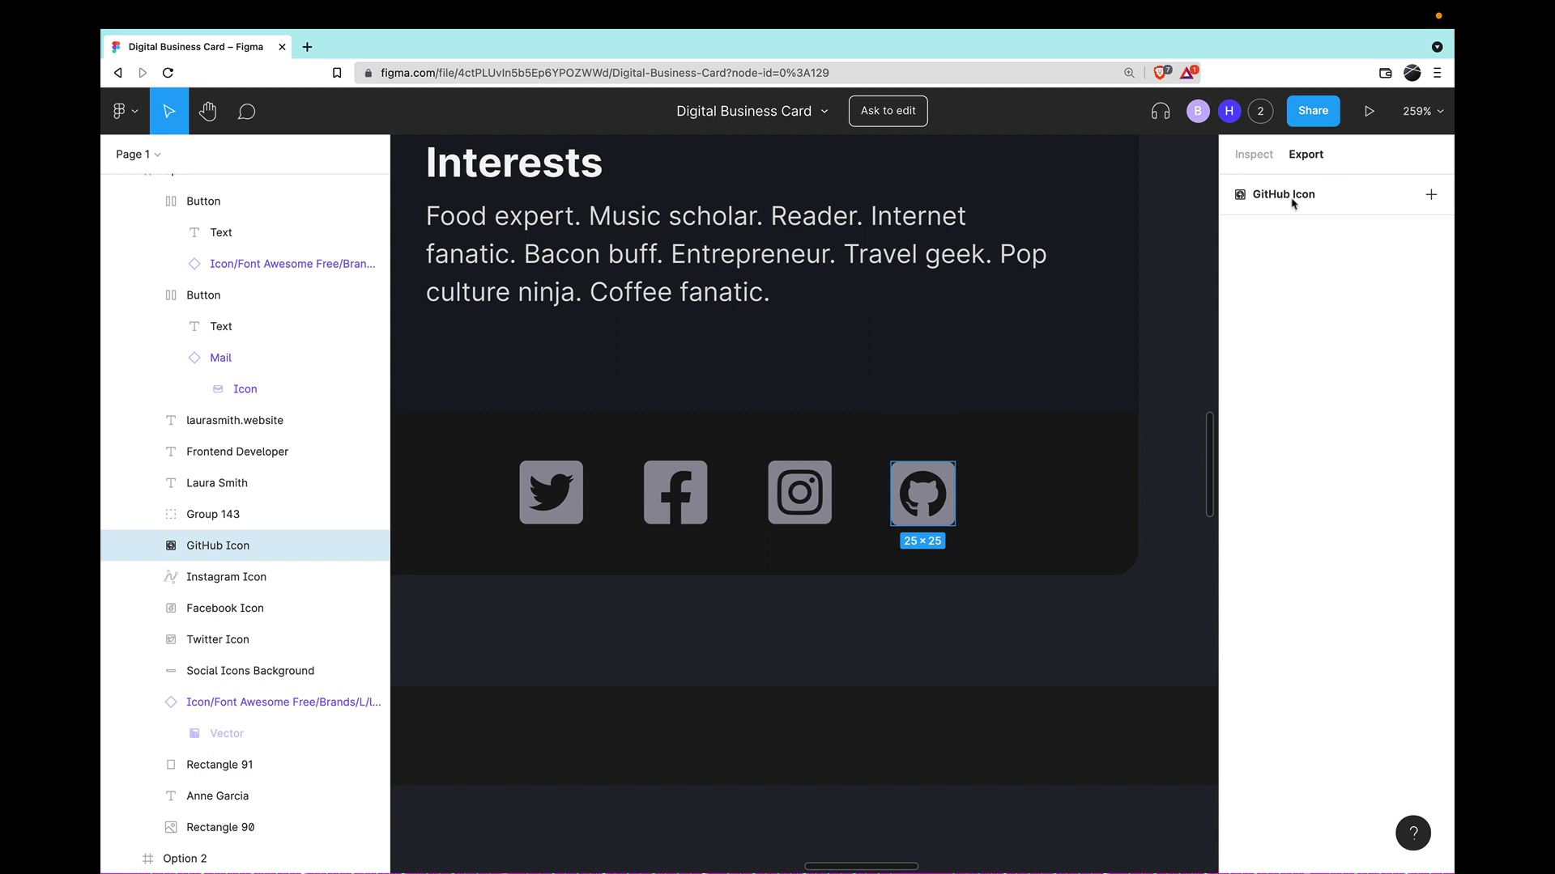
left_click(1430, 195)
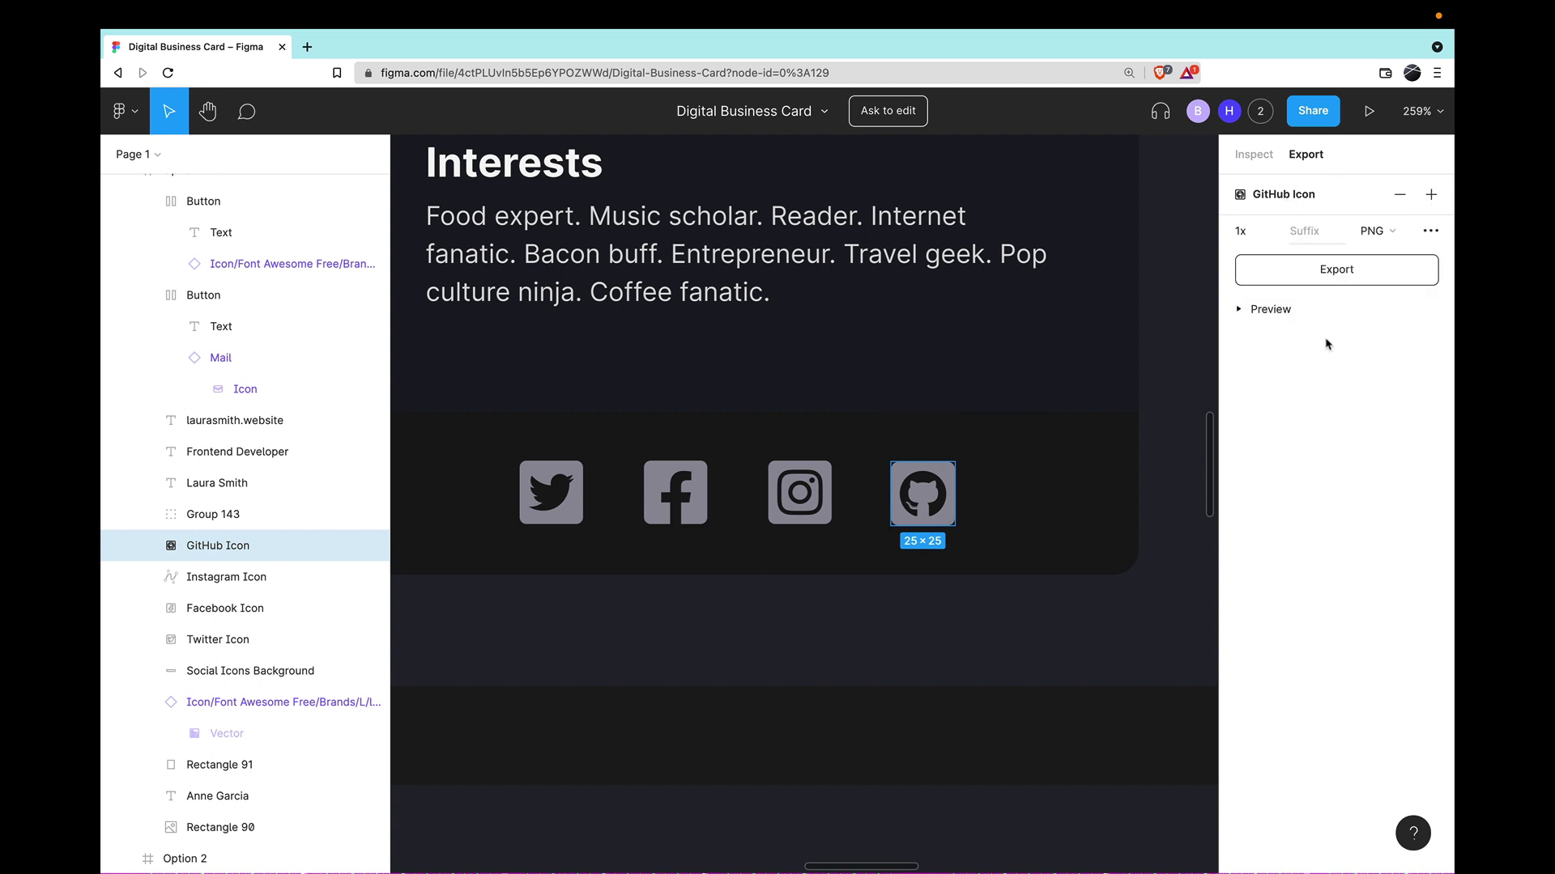
left_click(1240, 311)
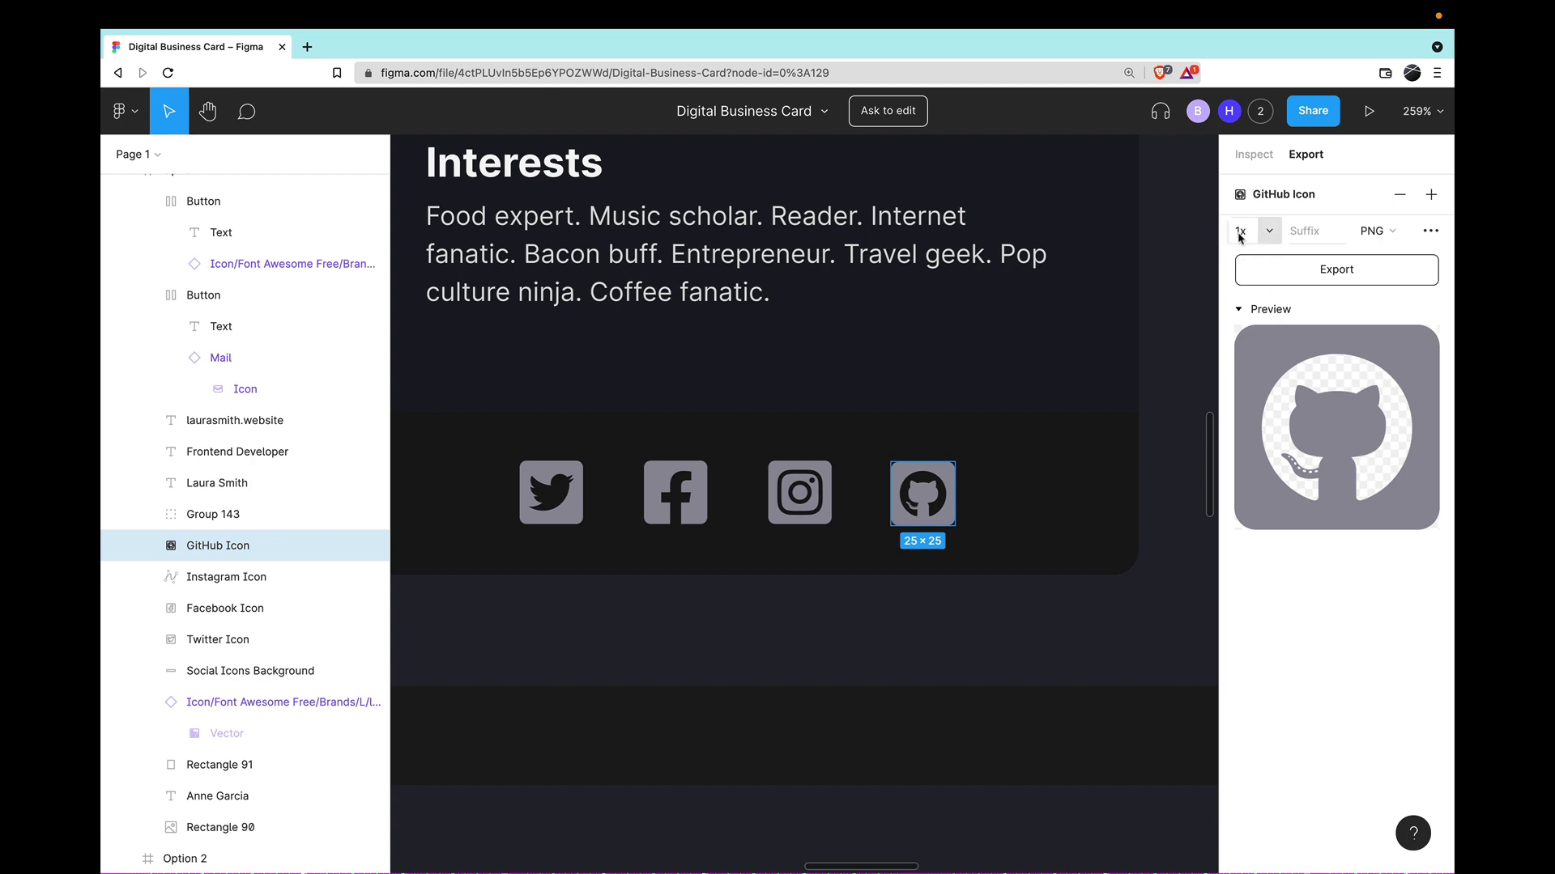
left_click(1271, 236)
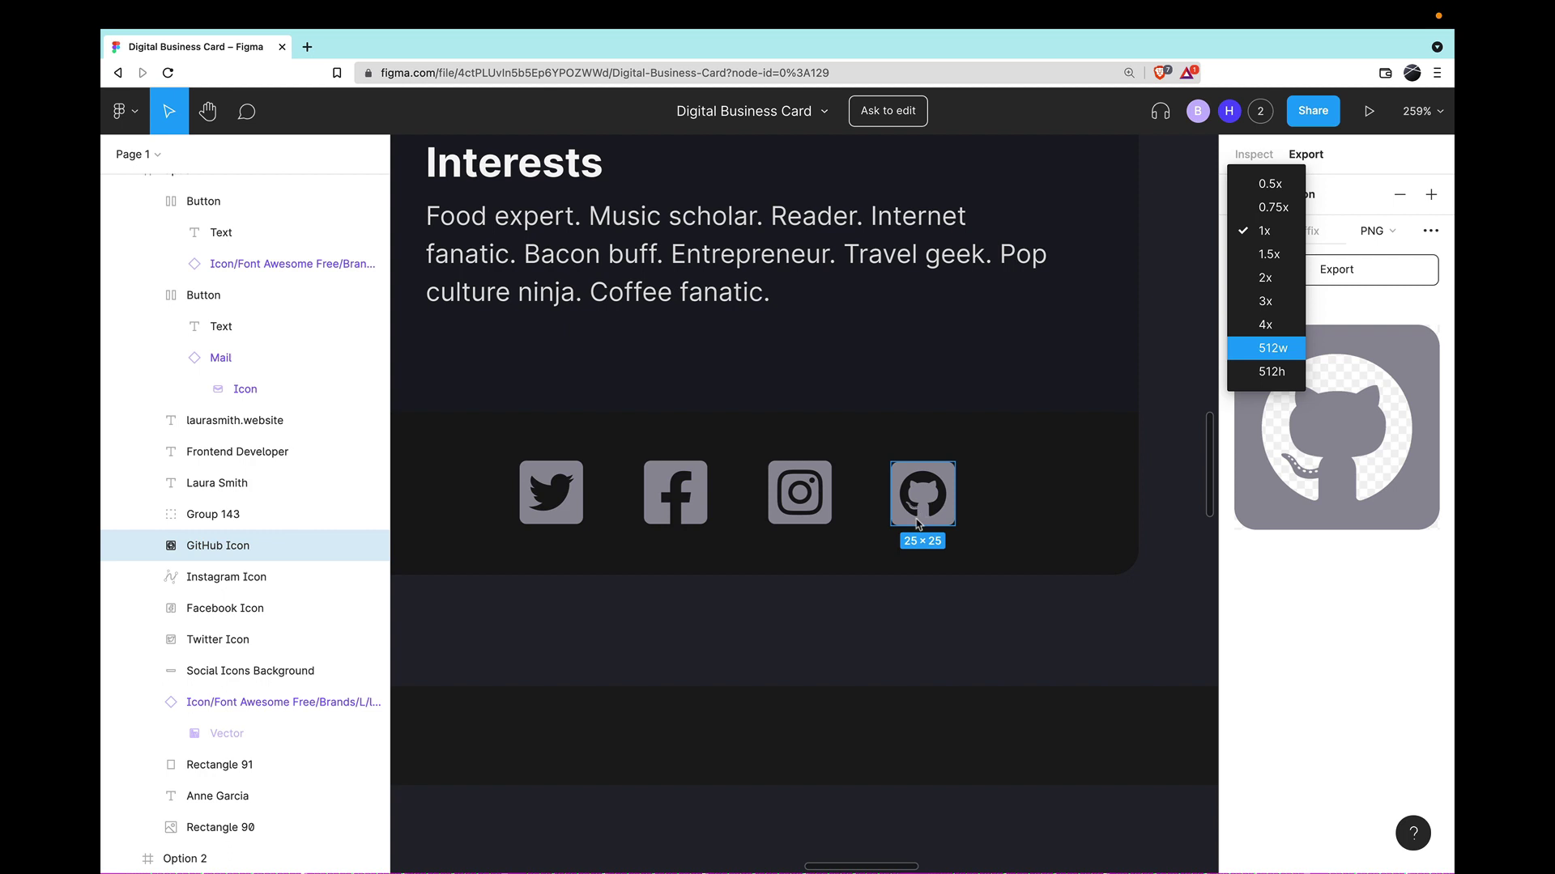
- Set the GitHub icon export to 2x, keep PNG format, and check its spacing with Alt
left_click(1271, 280)
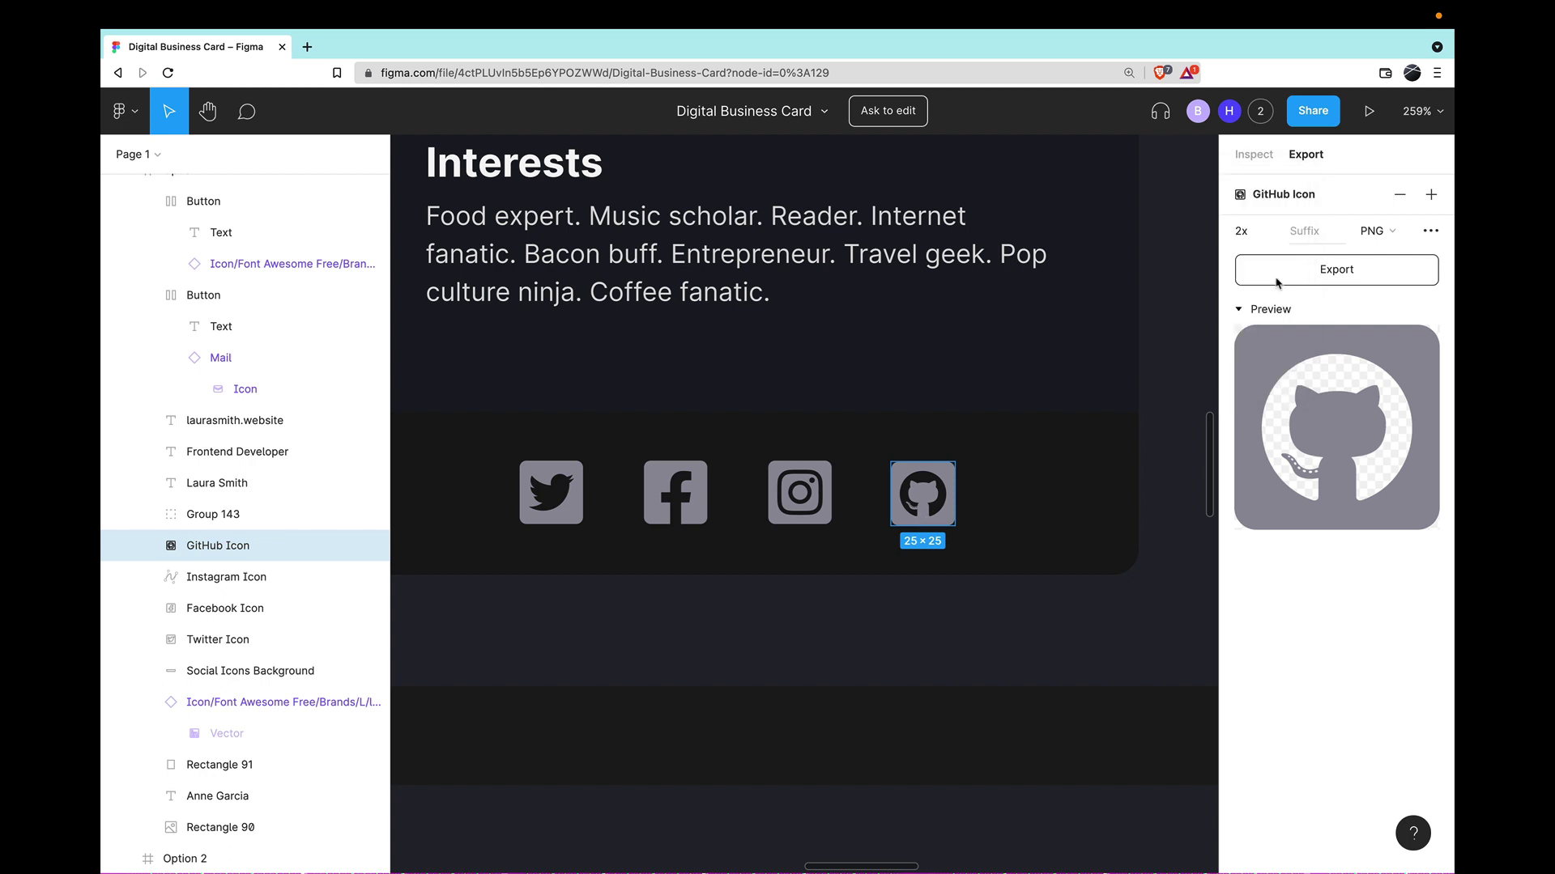
left_click(1403, 235)
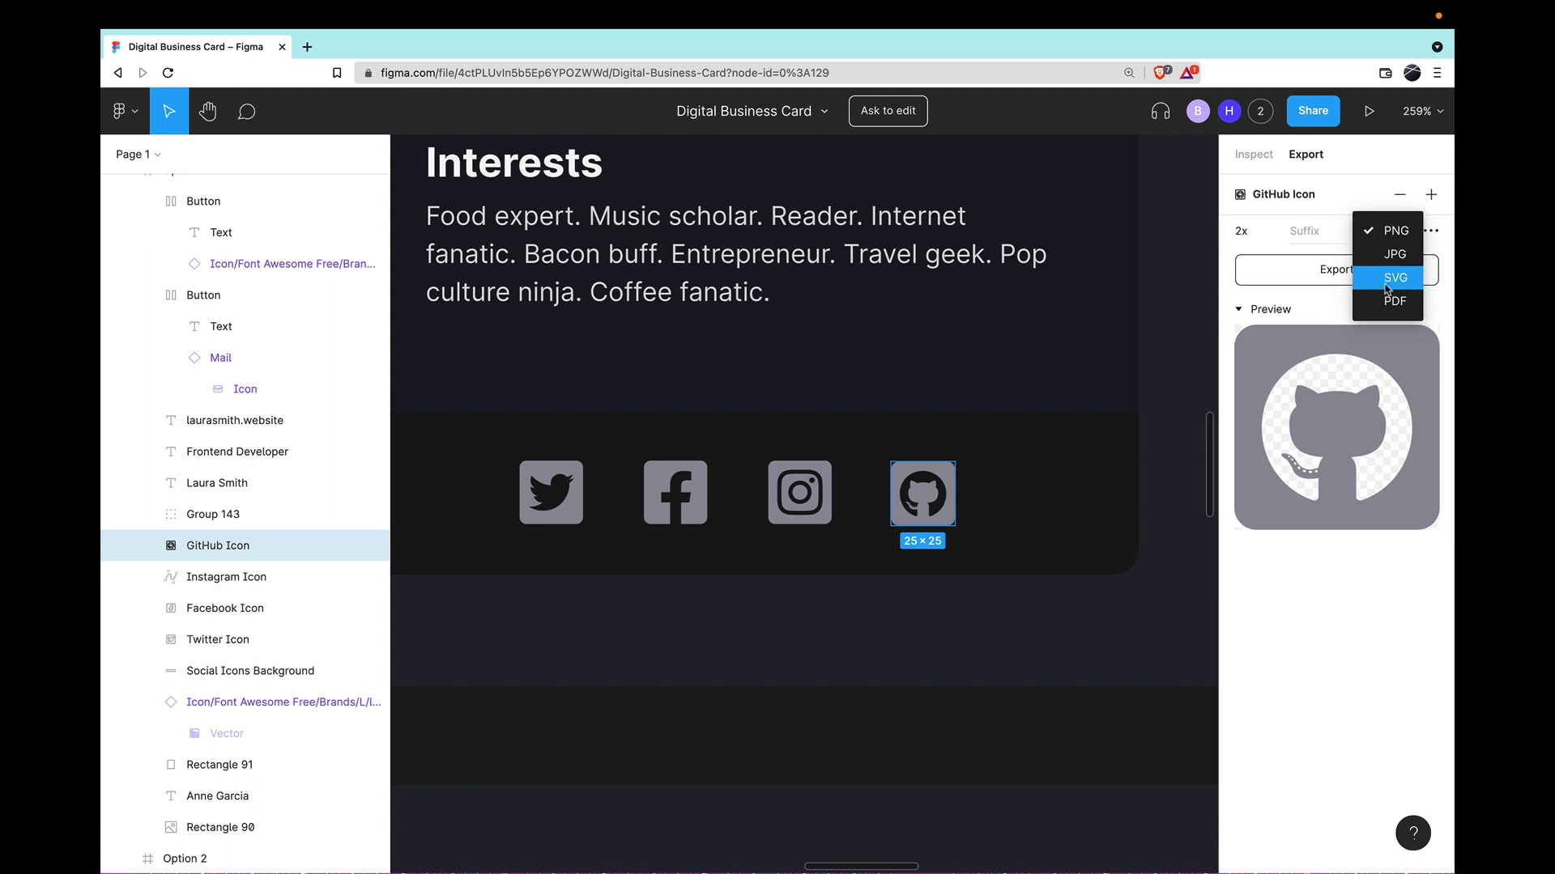
left_click(1391, 233)
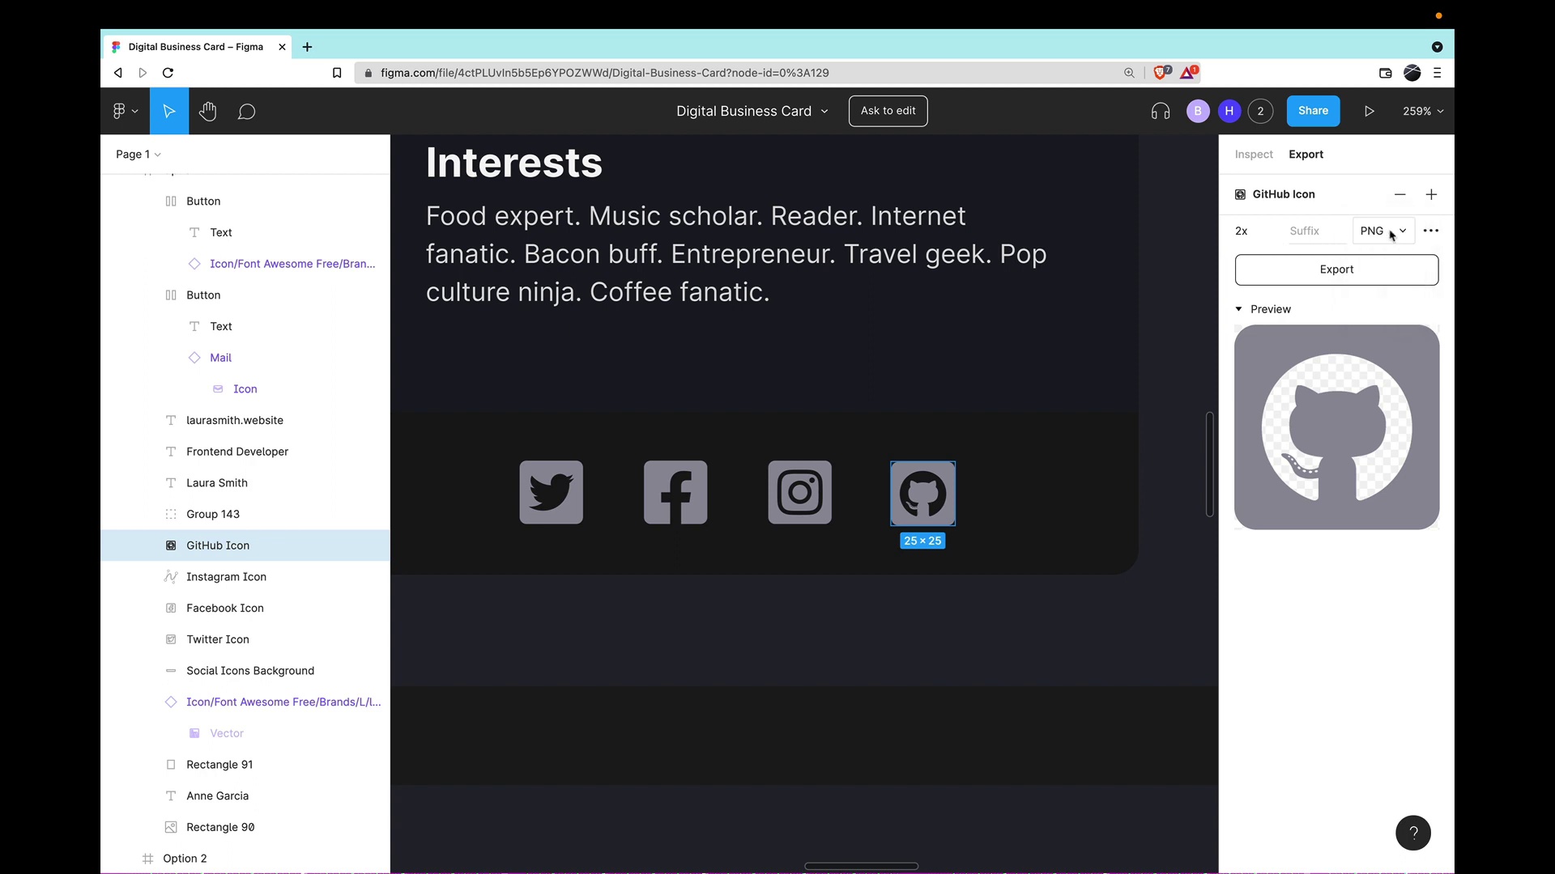
key("alt")
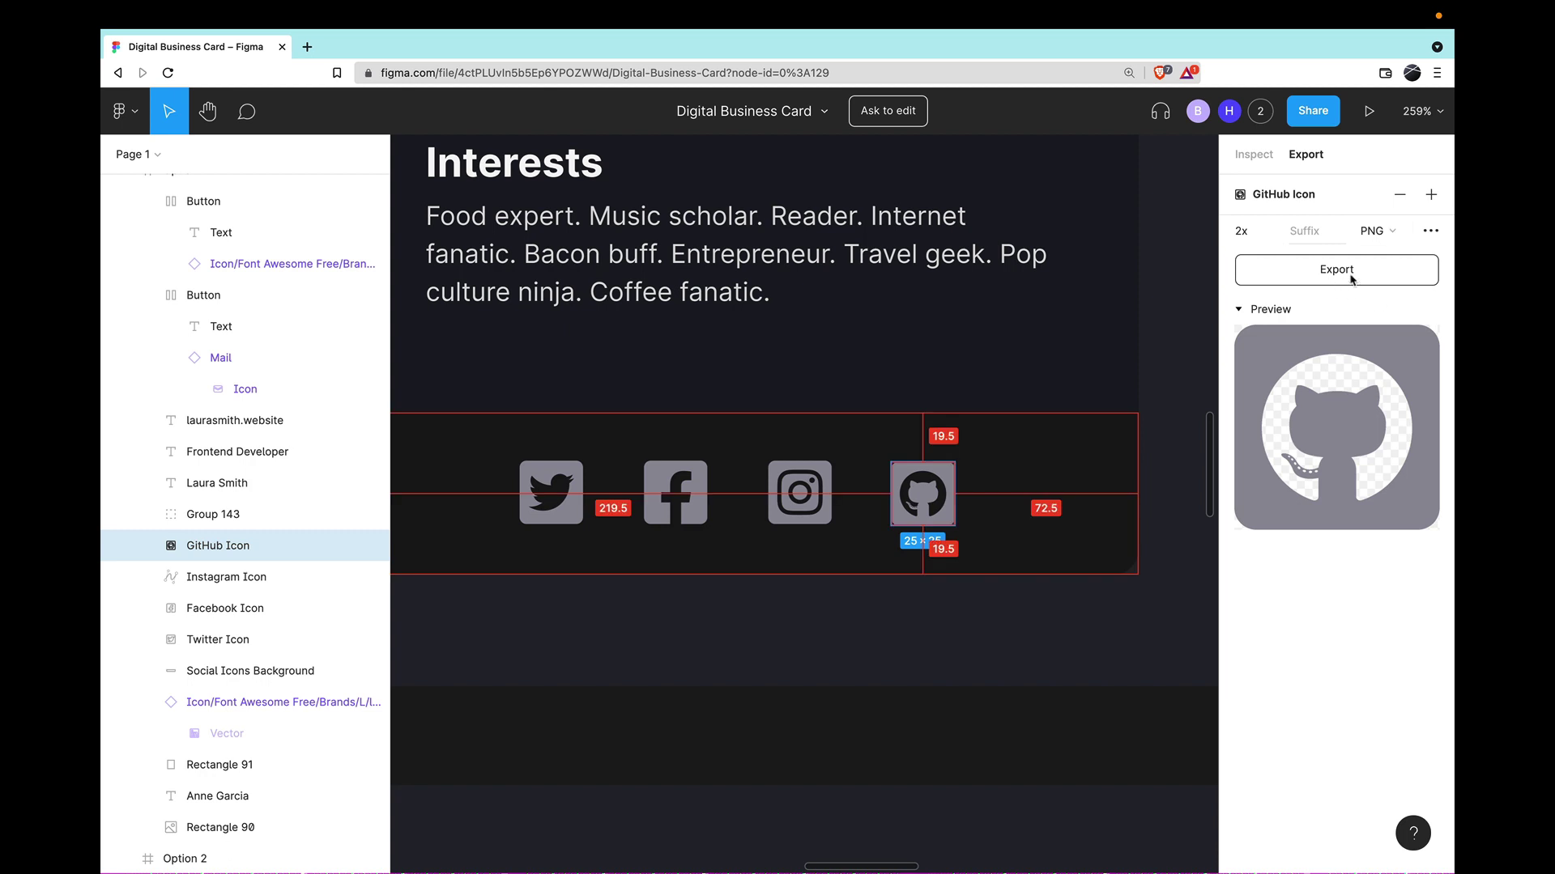